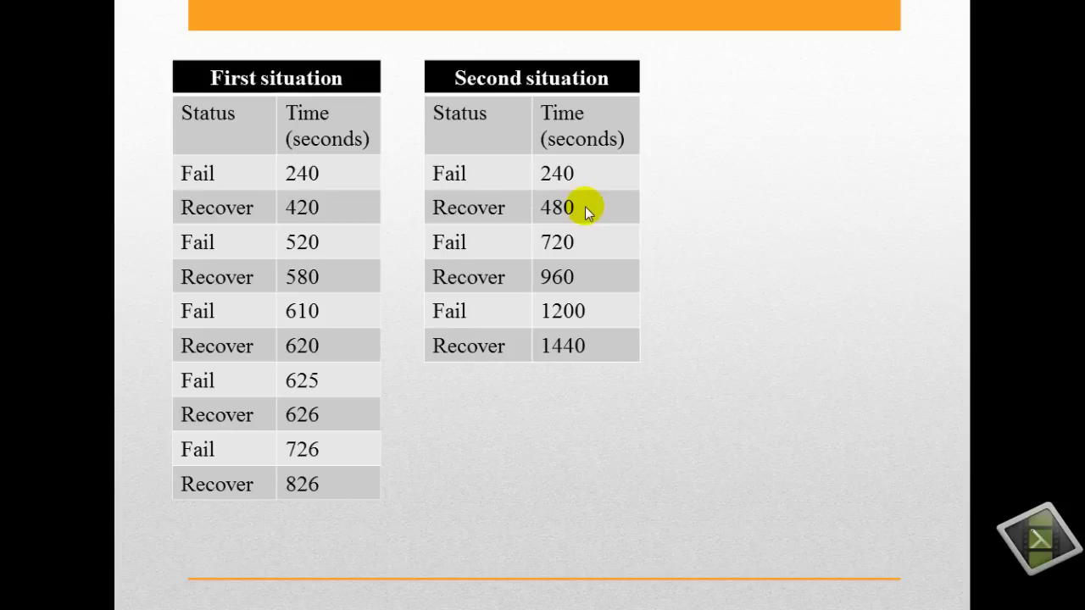
# Reveal the next failure and recovery timing table in the slideshow.
pyautogui.click(655, 266)
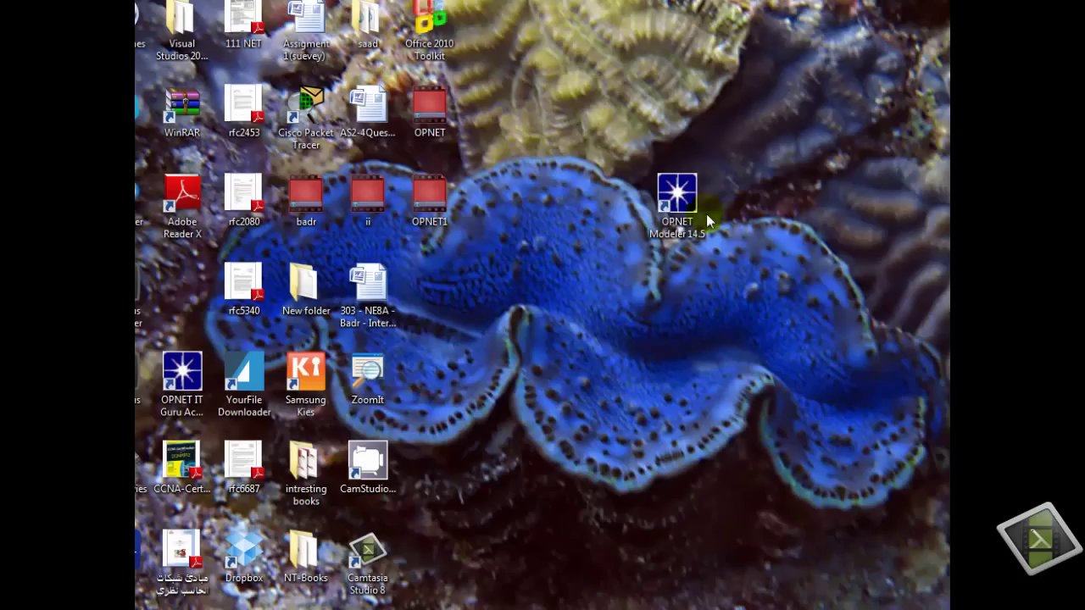
# Launch OPNET Modeler 14.5 as administrator and accept the restricted use agreement.
pyautogui.rightClick(659, 213)
pyautogui.click(688, 277)
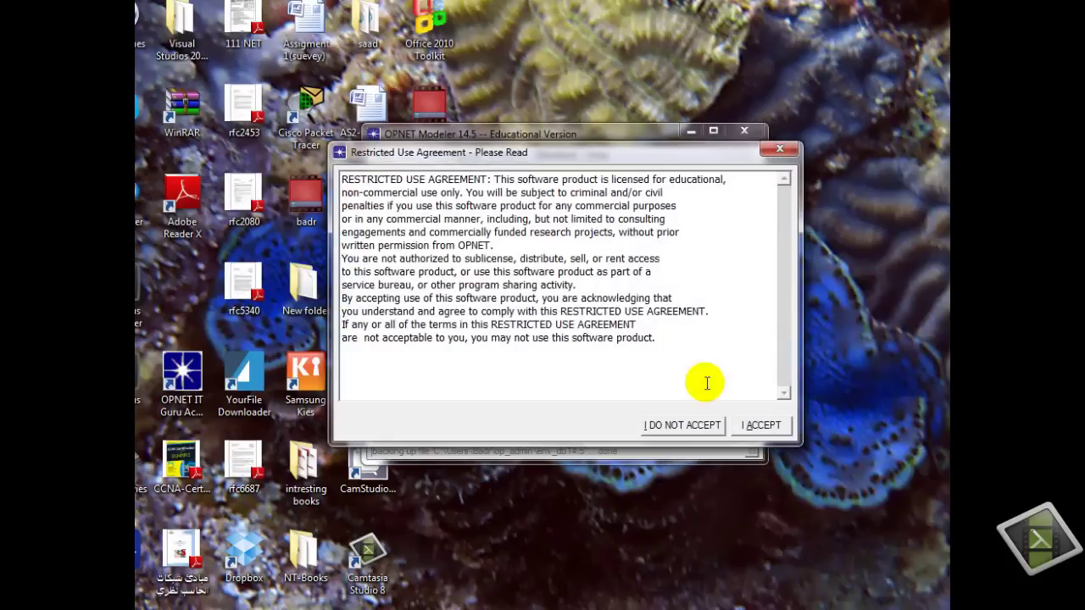
pyautogui.click(746, 426)
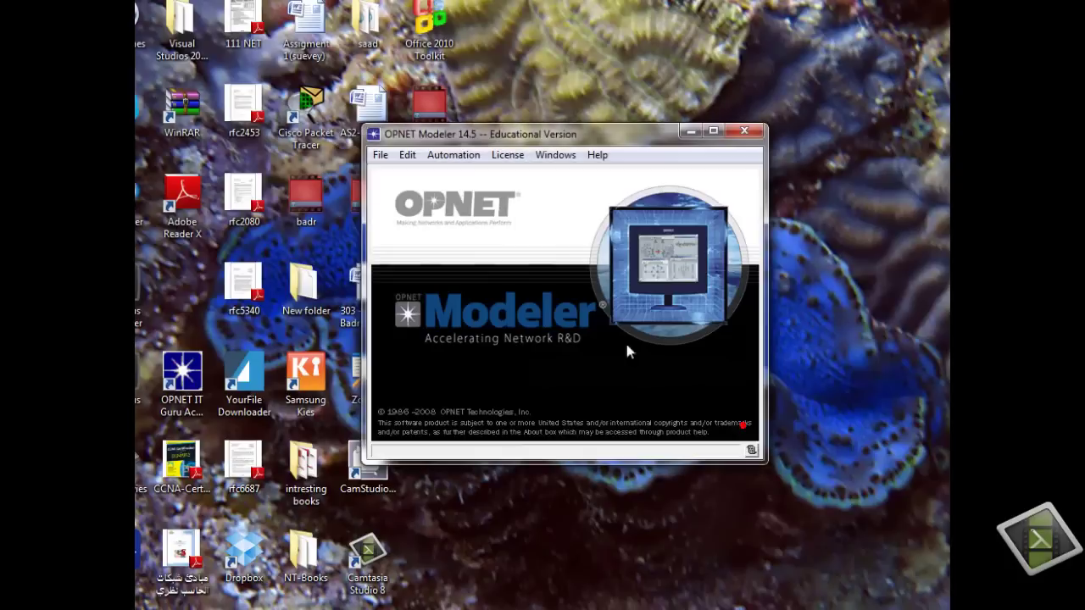
# Centre the Modeler start window and bring up the File menu.
pyautogui.moveTo(441, 134); pyautogui.dragTo(497, 162)
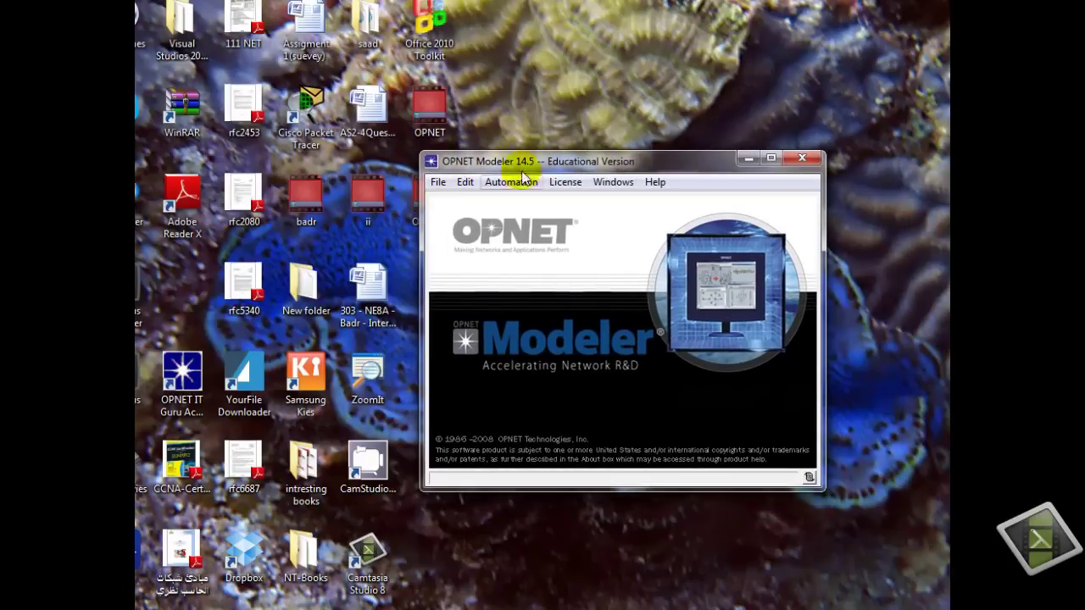
pyautogui.moveTo(497, 162); pyautogui.dragTo(443, 162)
pyautogui.click(392, 186)
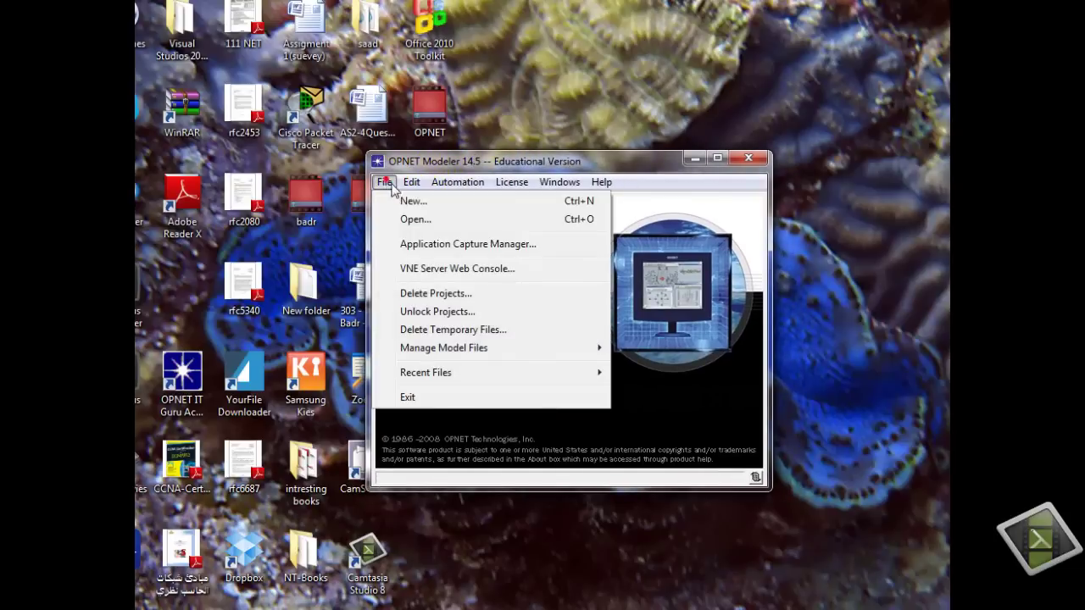
# Create a new project named OPNET_BADR with a scenario named OSPF.
pyautogui.click(407, 203)
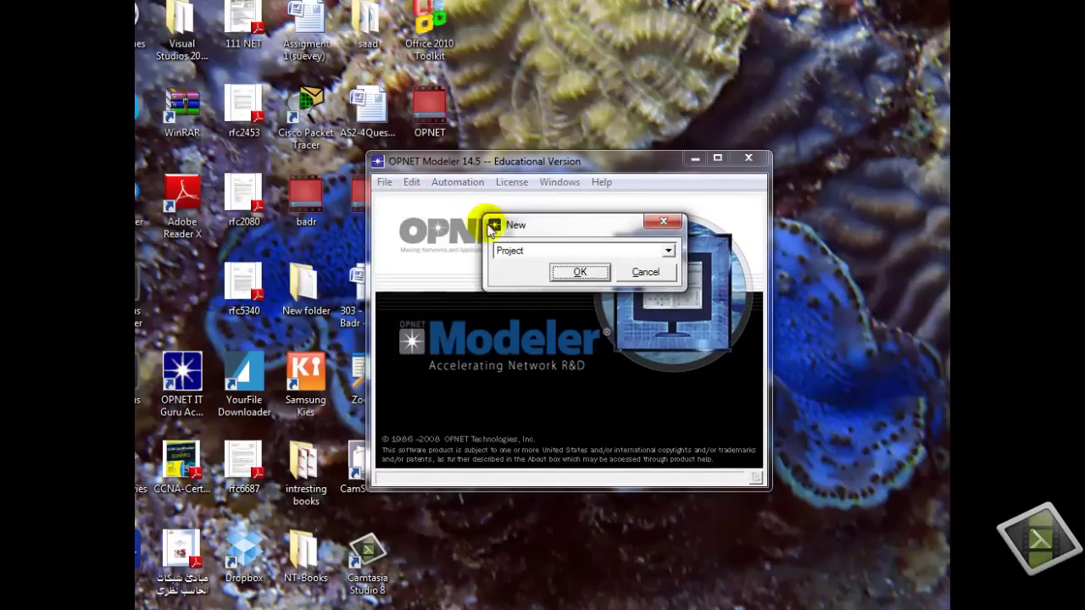
pyautogui.click(580, 273)
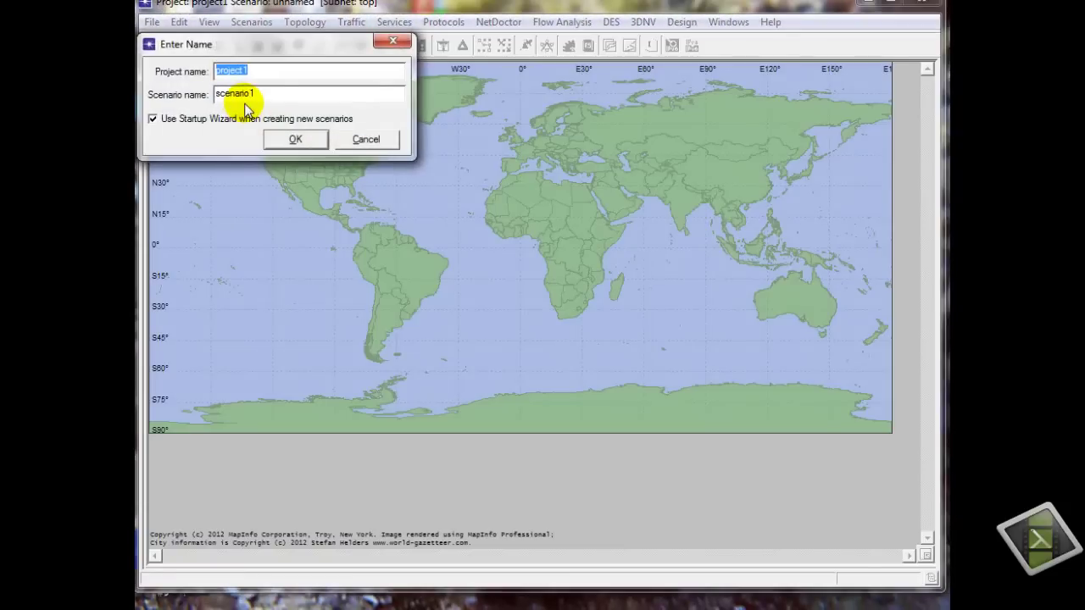
pyautogui.moveTo(277, 49); pyautogui.dragTo(421, 131)
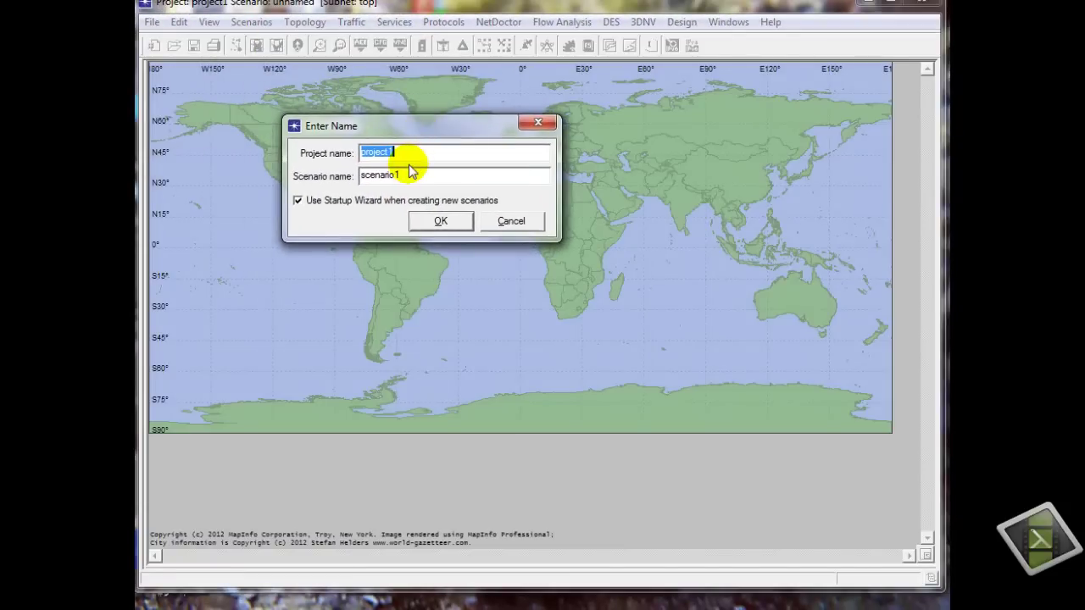
pyautogui.write('OPNET_BADR')
pyautogui.press('Tab')
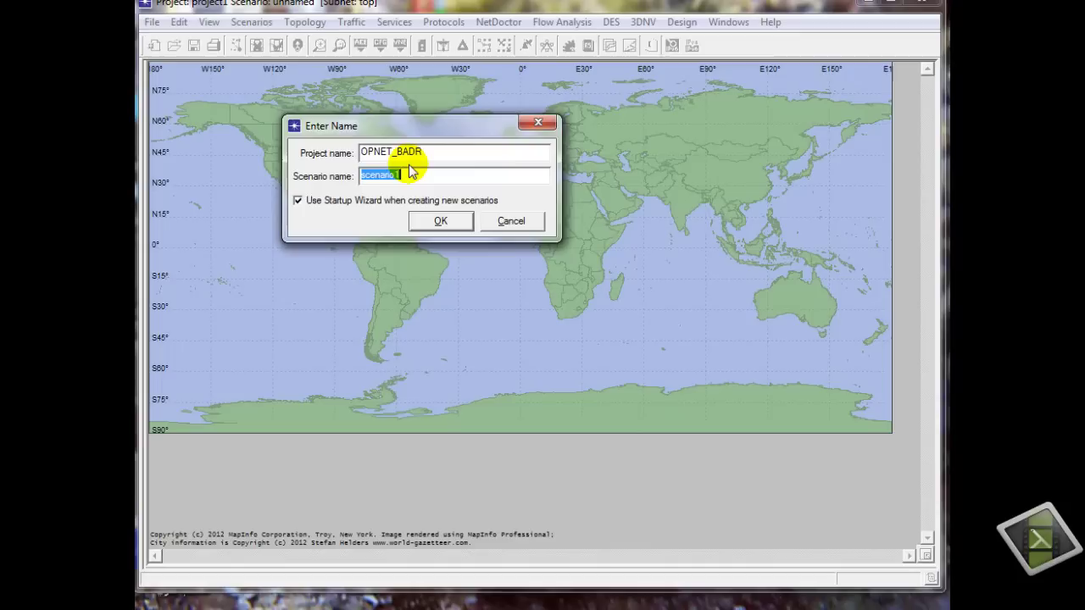
pyautogui.write('OSPF')
pyautogui.press('BackSpace')
pyautogui.click(434, 222)
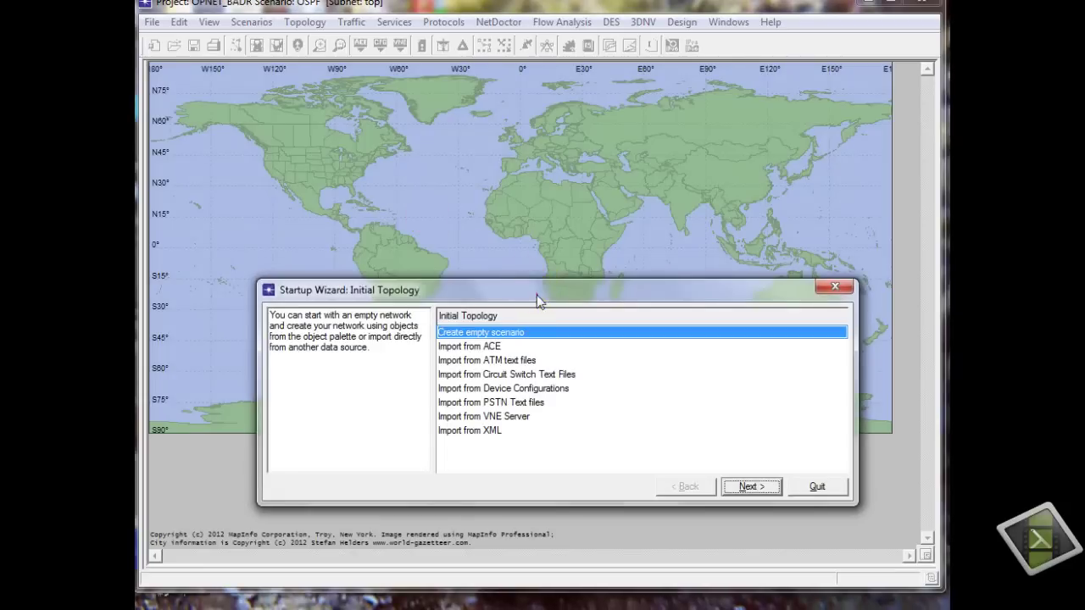
# Finish the Startup Wizard with an empty scenario, Logical scale, and the Cisco model family included.
pyautogui.moveTo(540, 302); pyautogui.dragTo(546, 142)
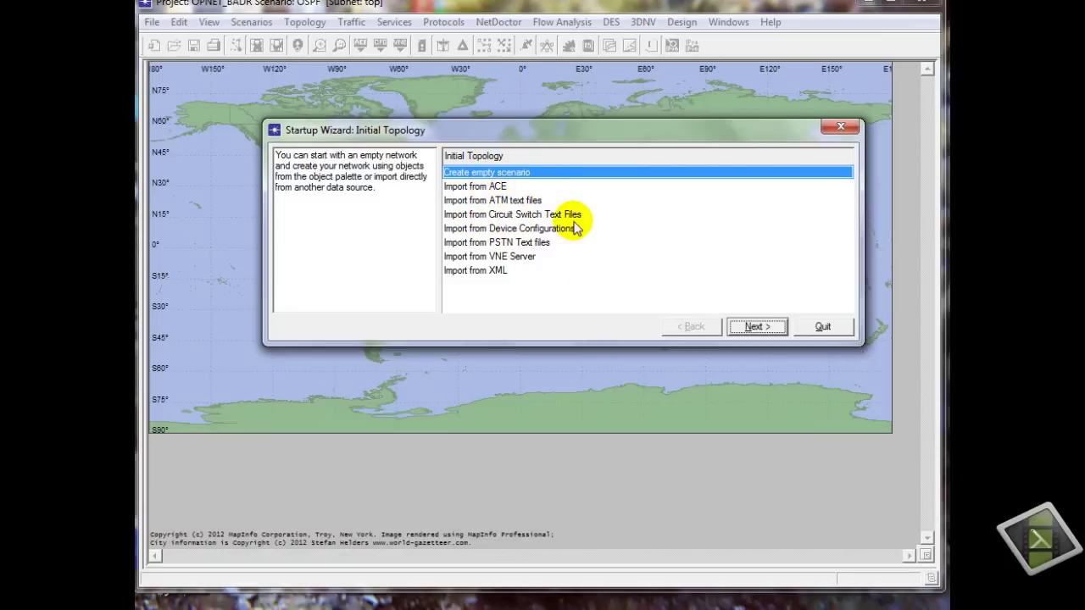
pyautogui.click(754, 326)
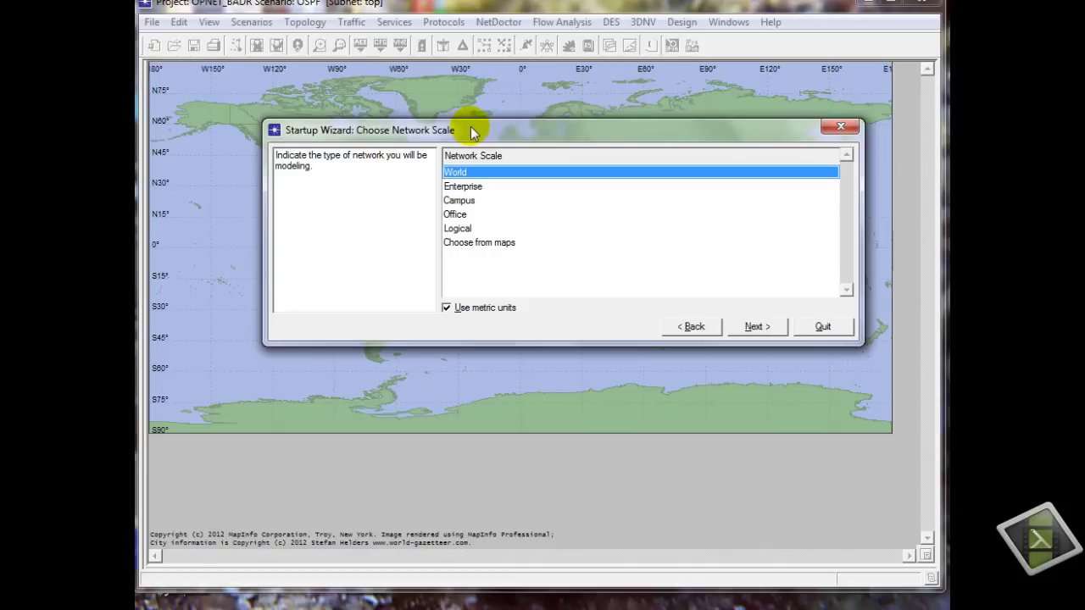
pyautogui.click(462, 229)
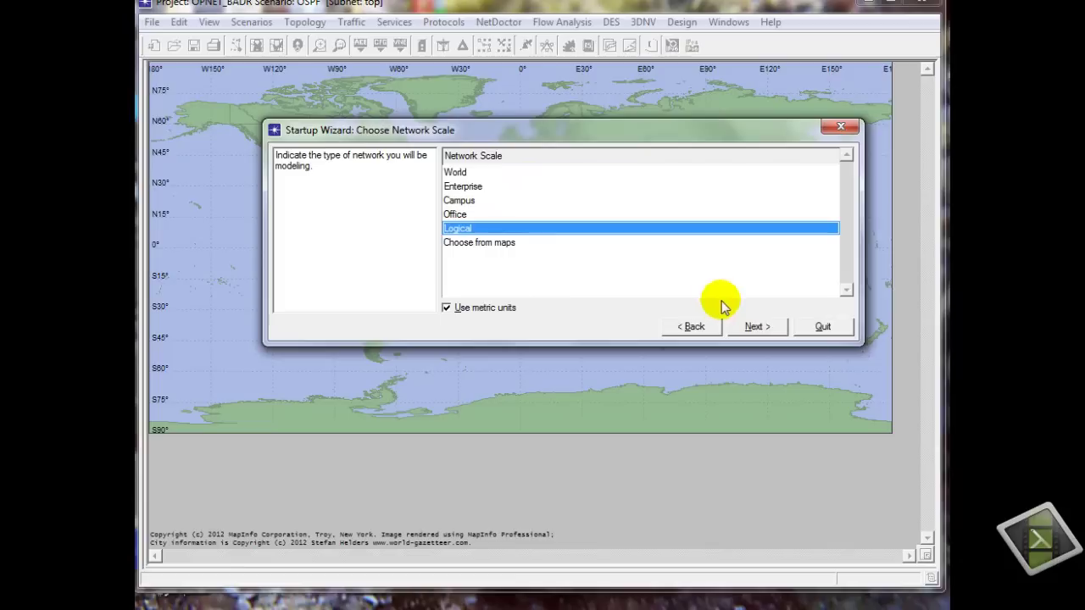
pyautogui.click(751, 324)
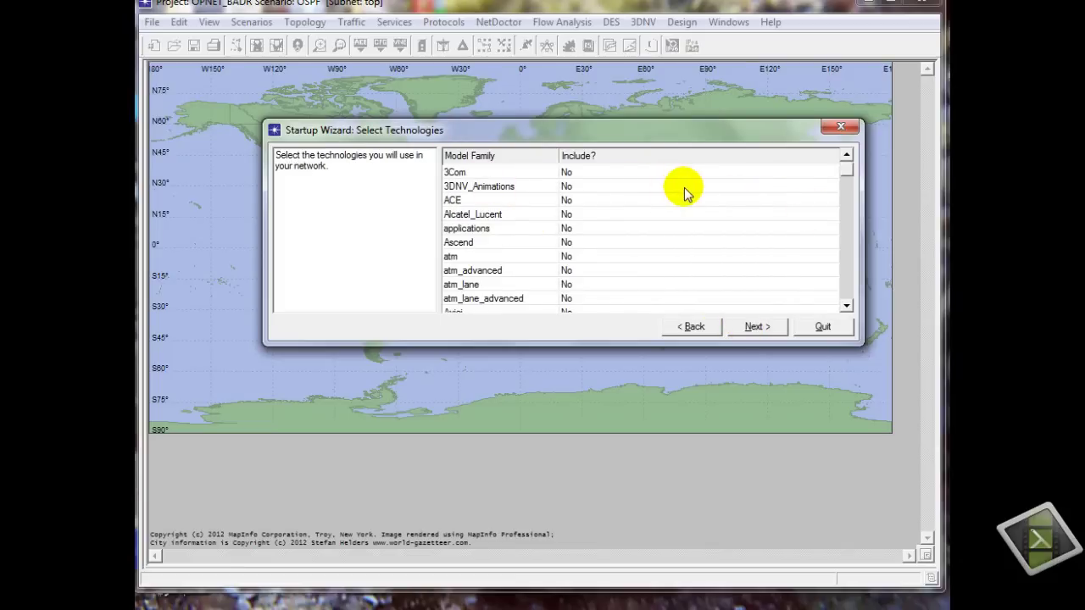
pyautogui.scroll(-4, 687, 193)
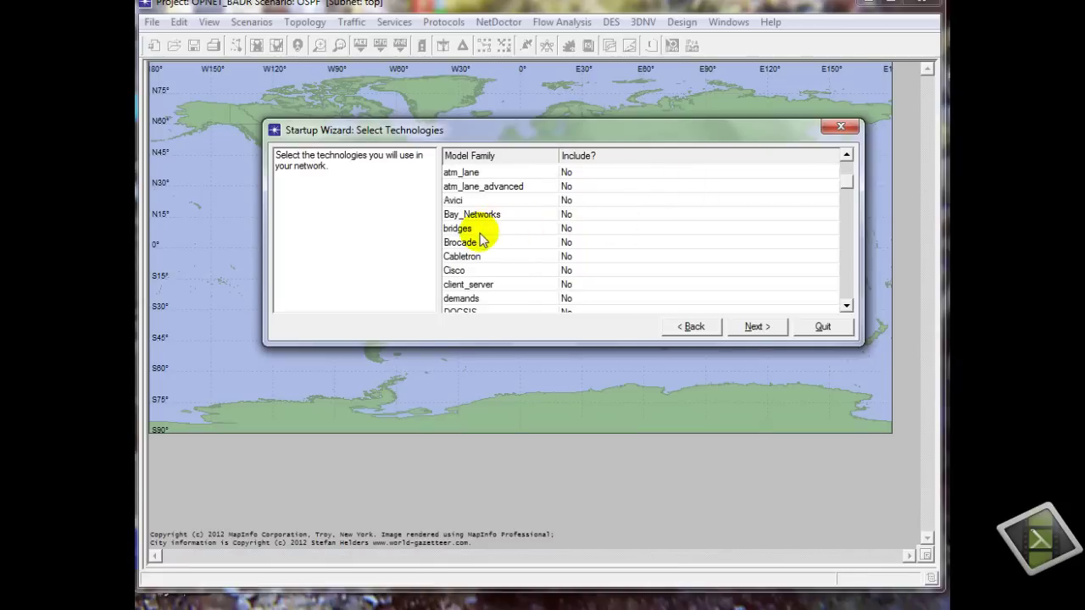
pyautogui.click(581, 271)
pyautogui.click(581, 271)
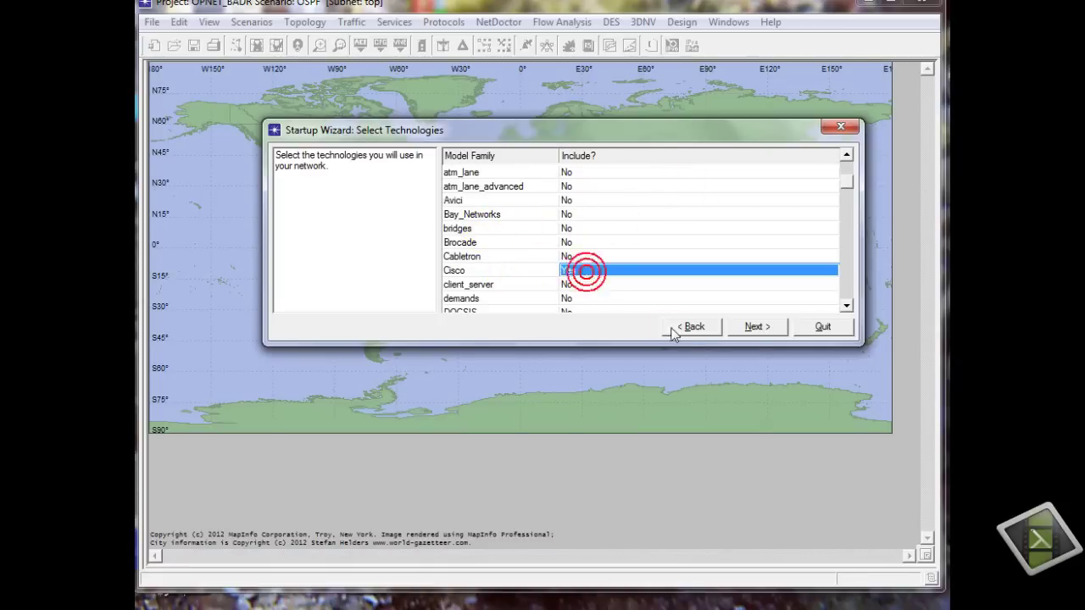
pyautogui.click(734, 331)
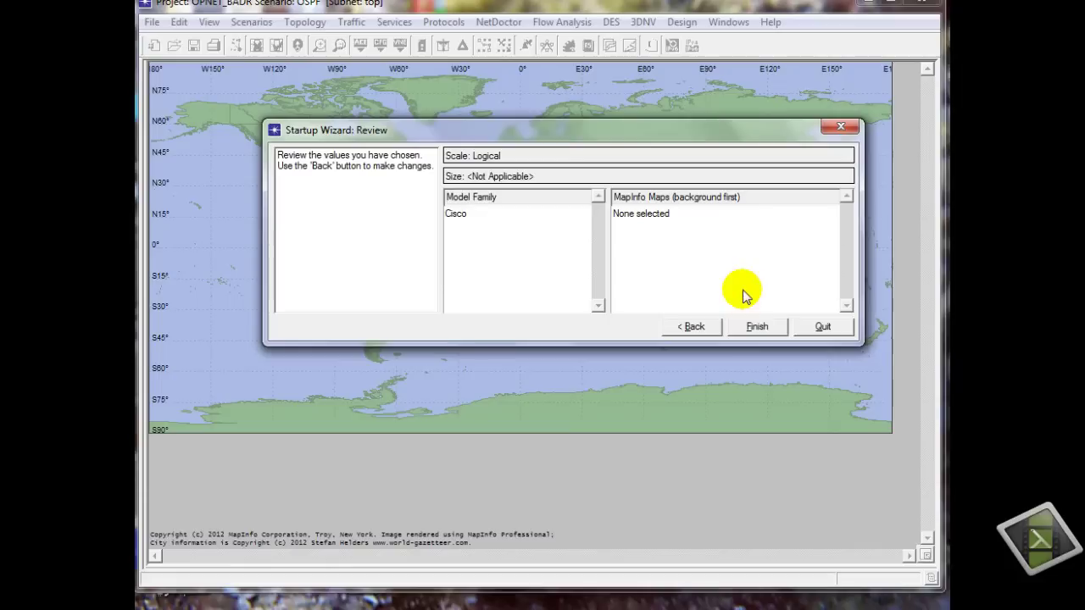
pyautogui.click(756, 327)
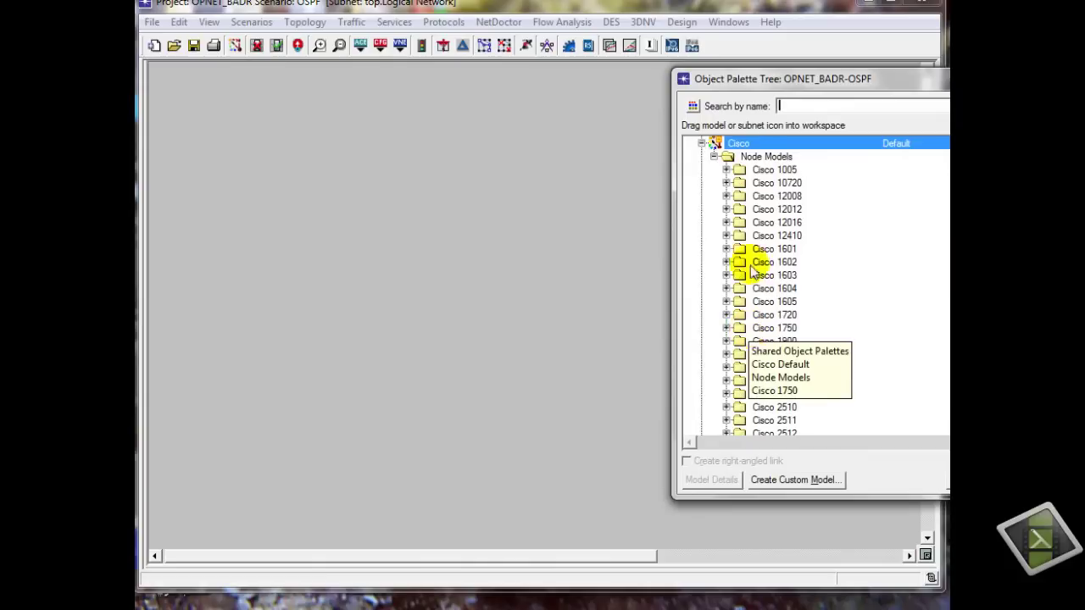
# Select the CS_7000_6s_a_e6_fe2_fr4_sl4_tr4 router model under Cisco 7000 in the Object Palette.
pyautogui.moveTo(754, 81); pyautogui.dragTo(947, 143)
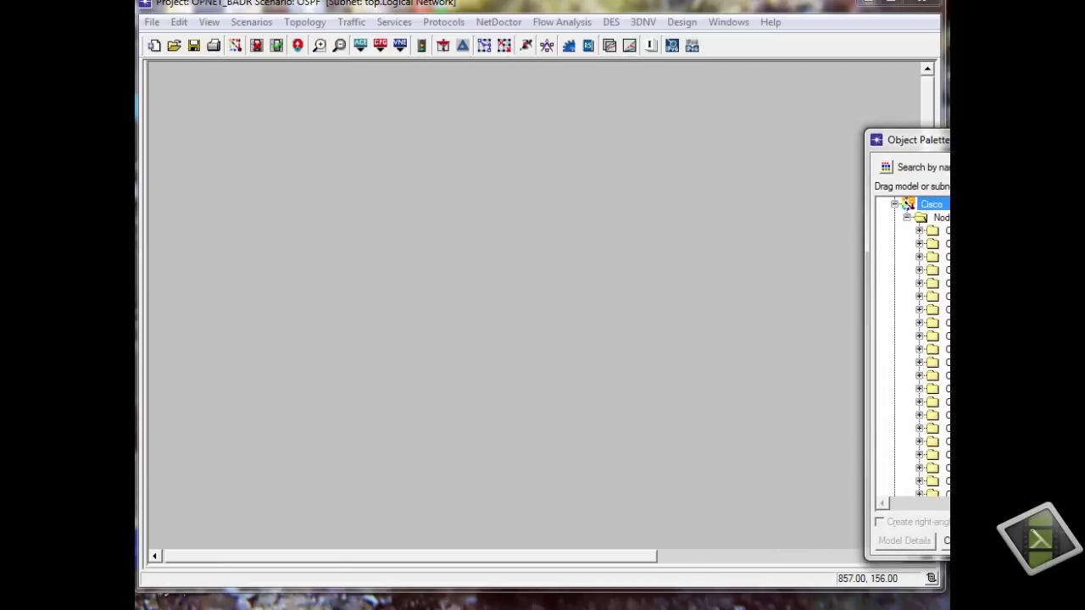
pyautogui.moveTo(928, 140); pyautogui.dragTo(725, 99)
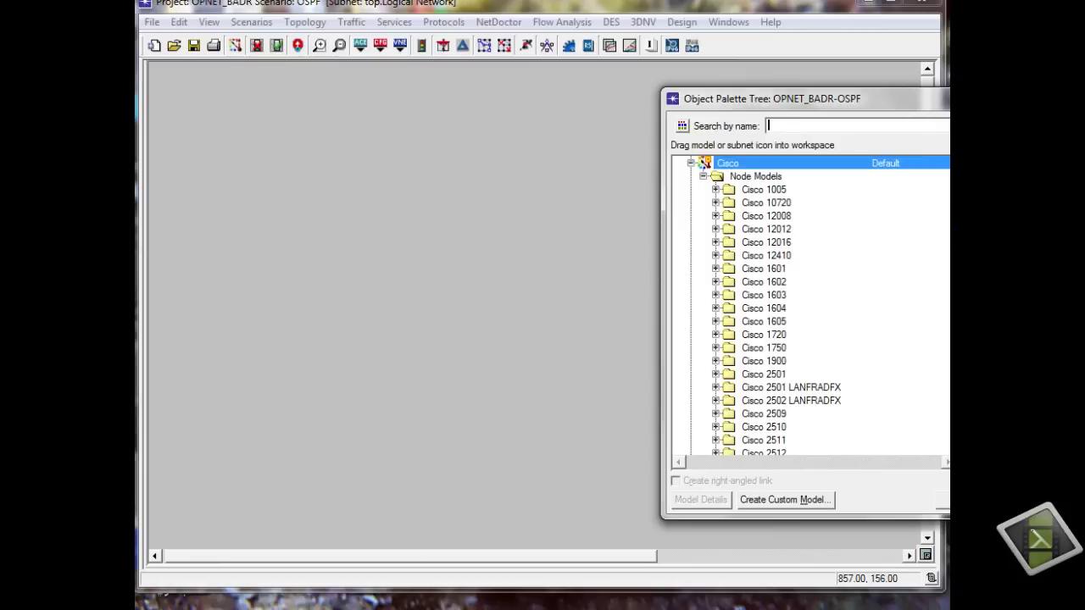
pyautogui.scroll(-5, 810, 305)
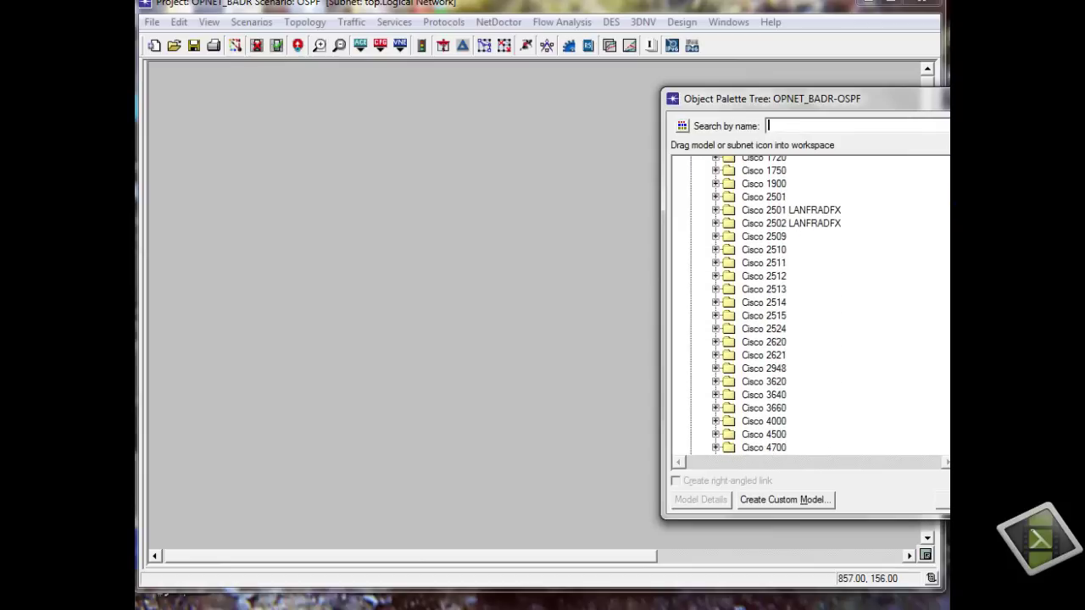
pyautogui.scroll(-4, 809, 305)
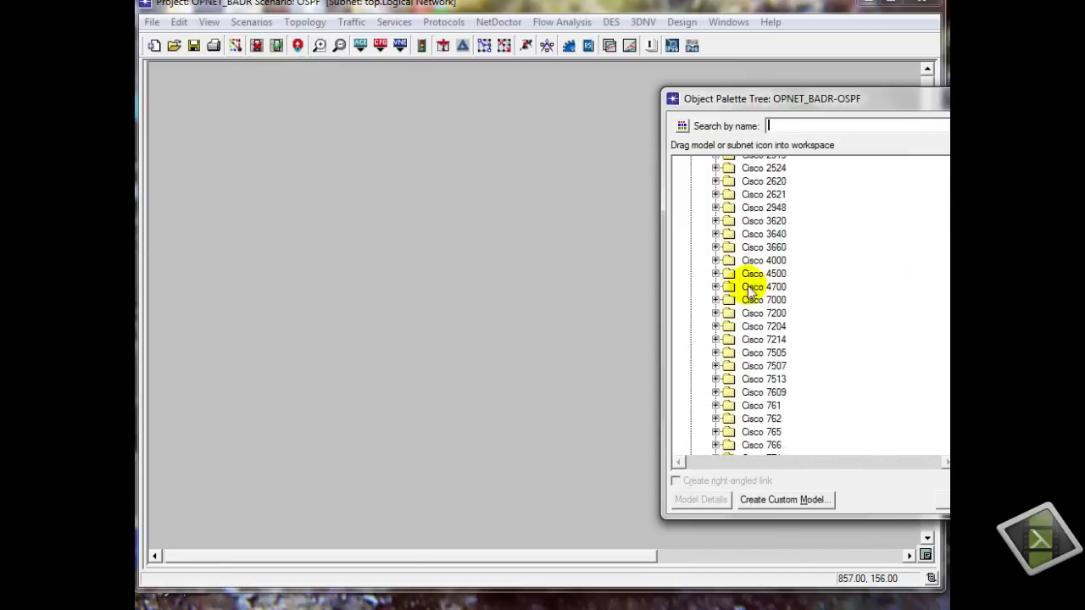
pyautogui.click(720, 301)
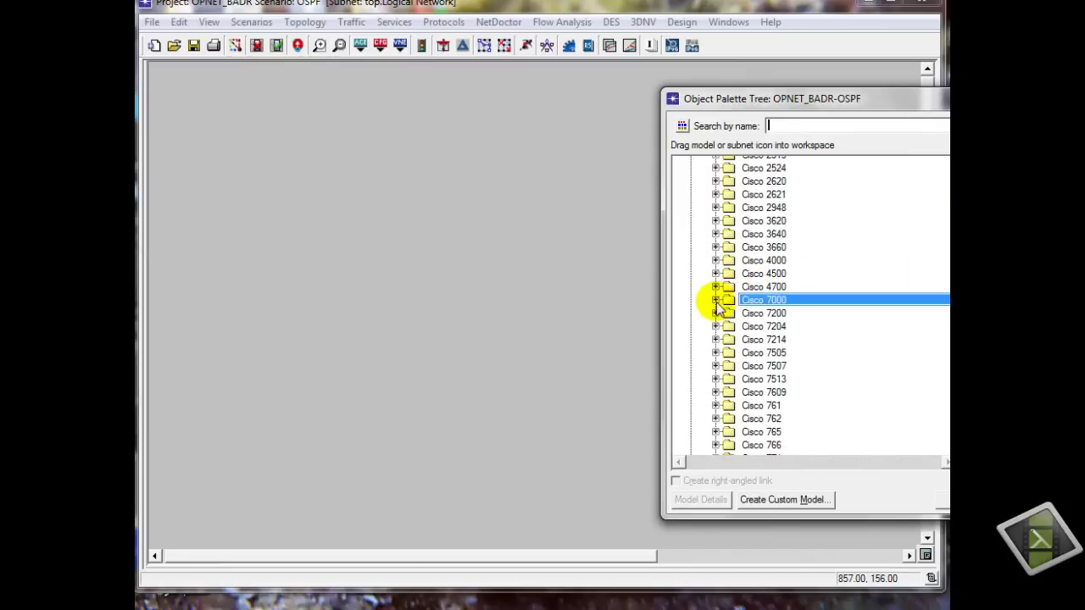
pyautogui.click(715, 301)
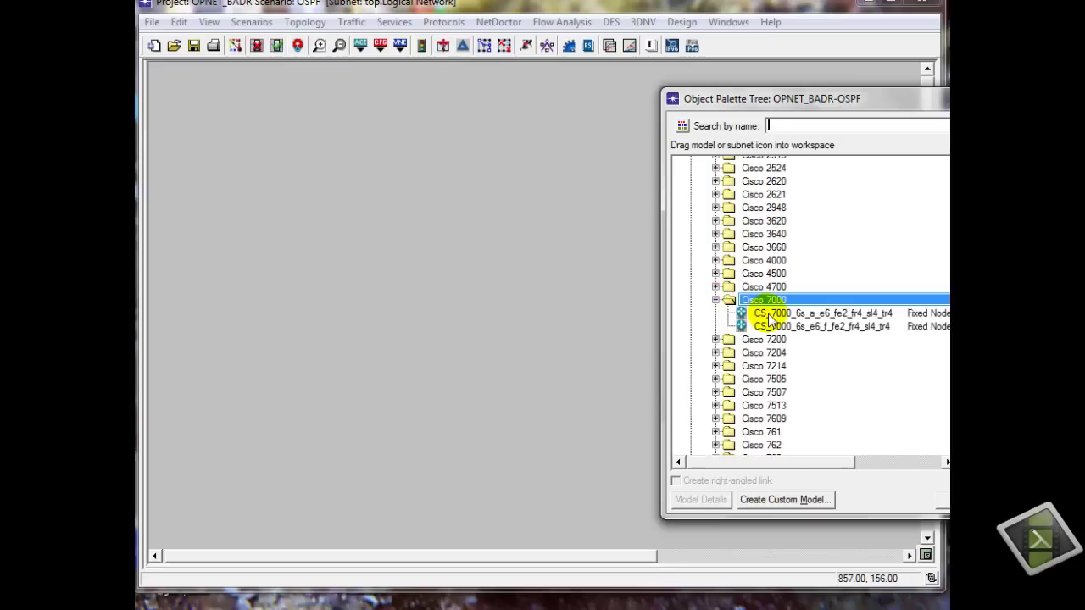
pyautogui.click(769, 316)
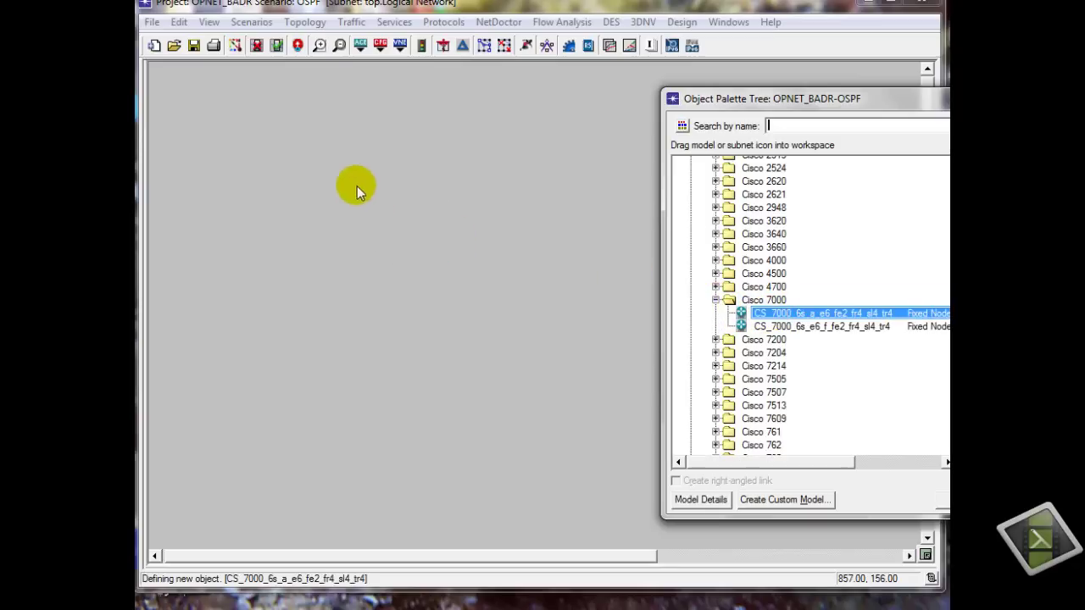
# Place five routers, node_0 to node_4, at the four corners and the centre.
pyautogui.click(294, 142)
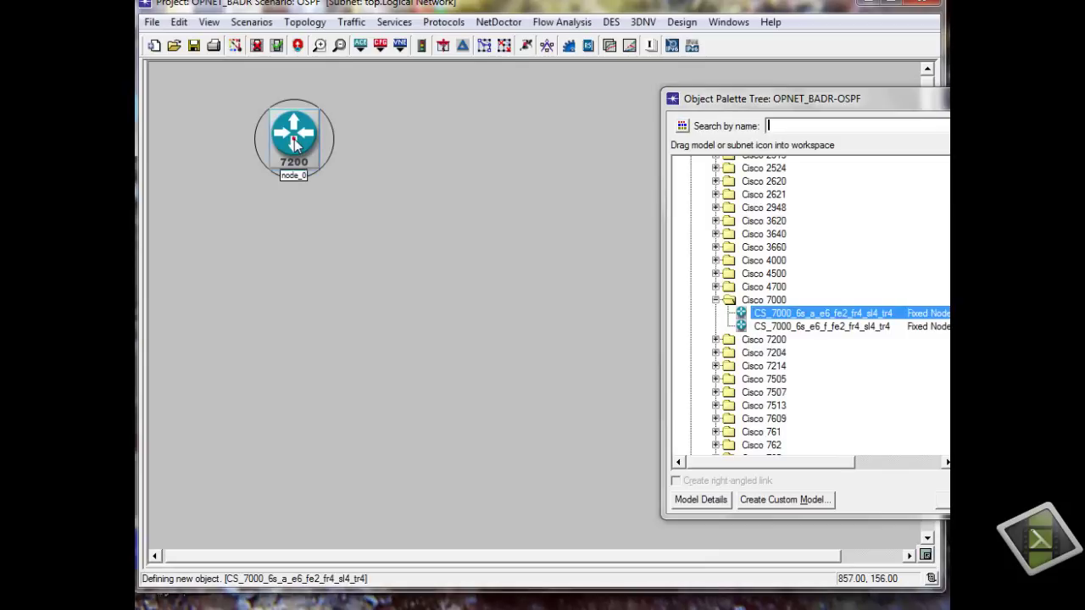
pyautogui.click(571, 139)
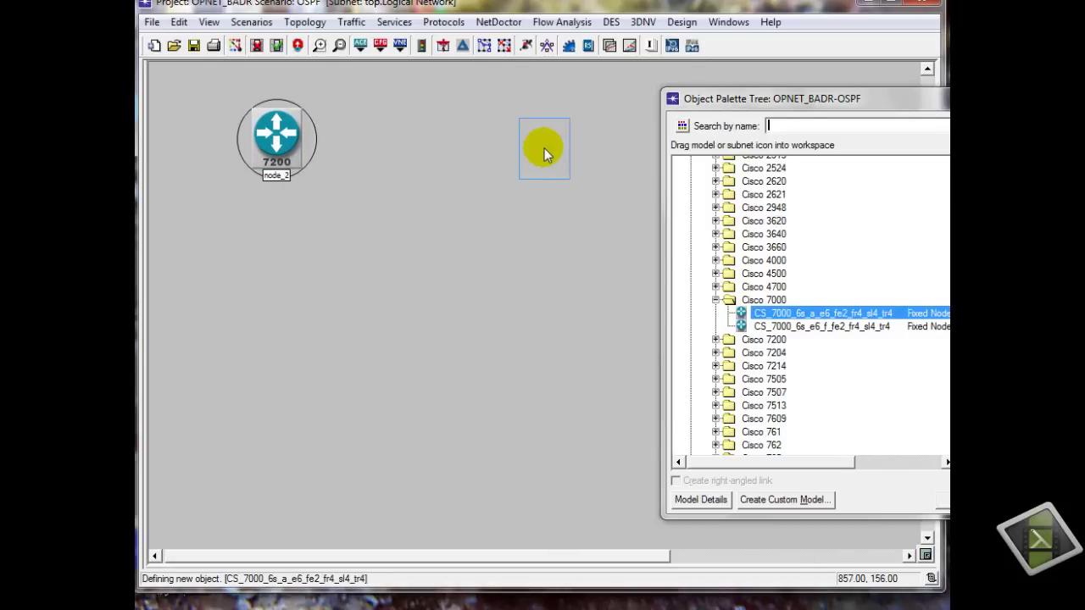
pyautogui.click(545, 149)
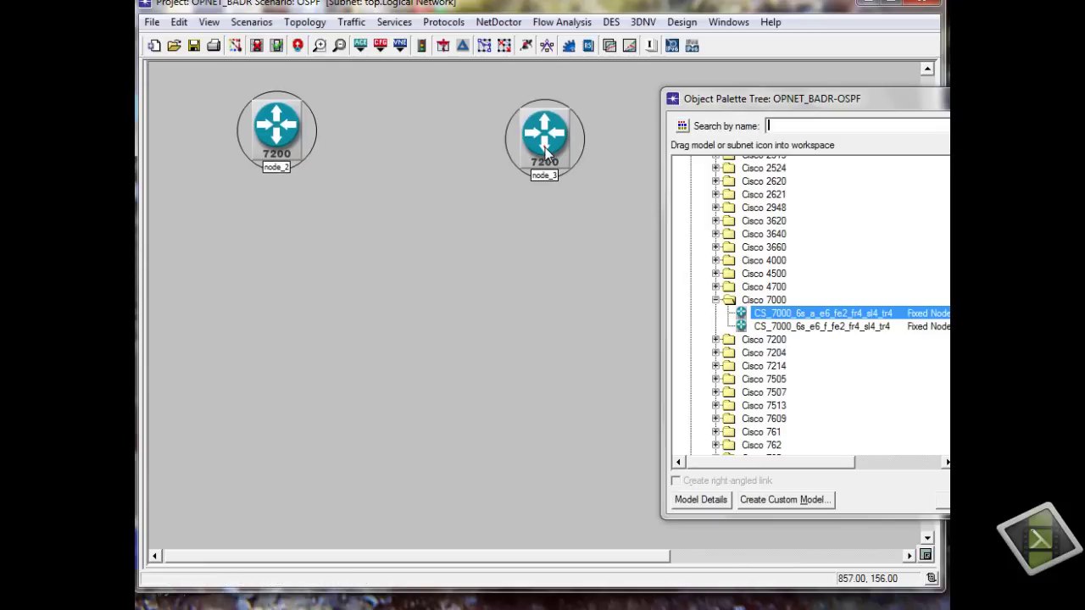
pyautogui.click(927, 69)
pyautogui.click(928, 69)
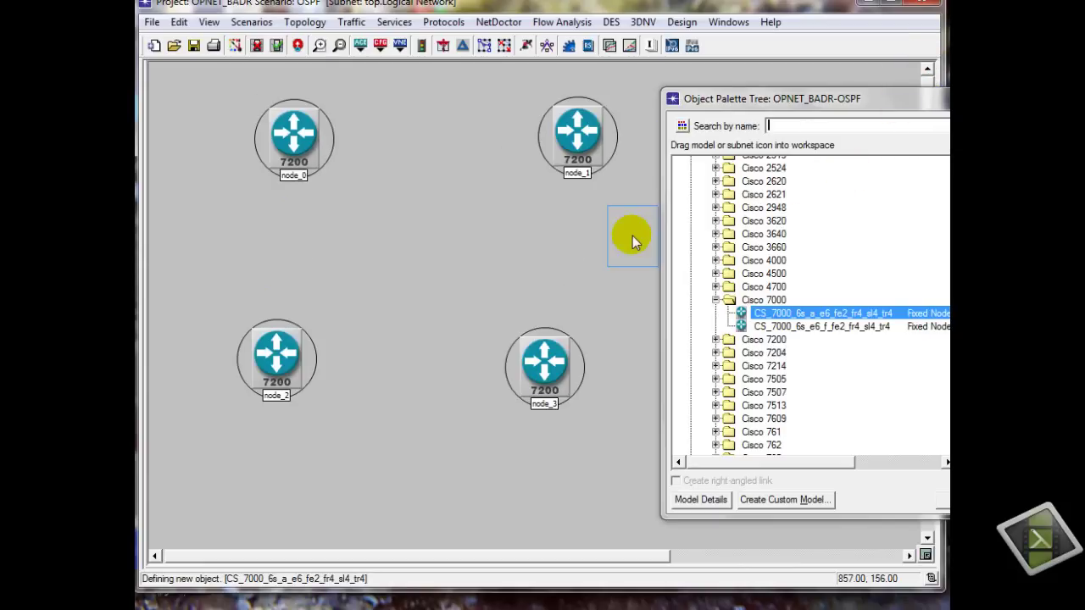
pyautogui.click(428, 232)
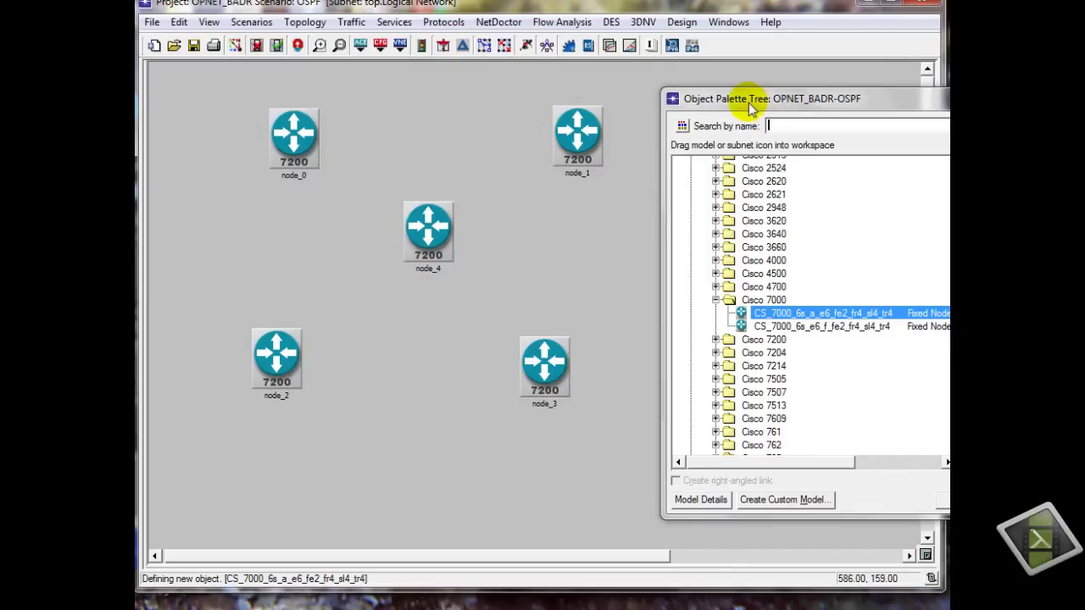
# Browse the utilities node models in the Object Palette.
pyautogui.moveTo(751, 97); pyautogui.dragTo(785, 126)
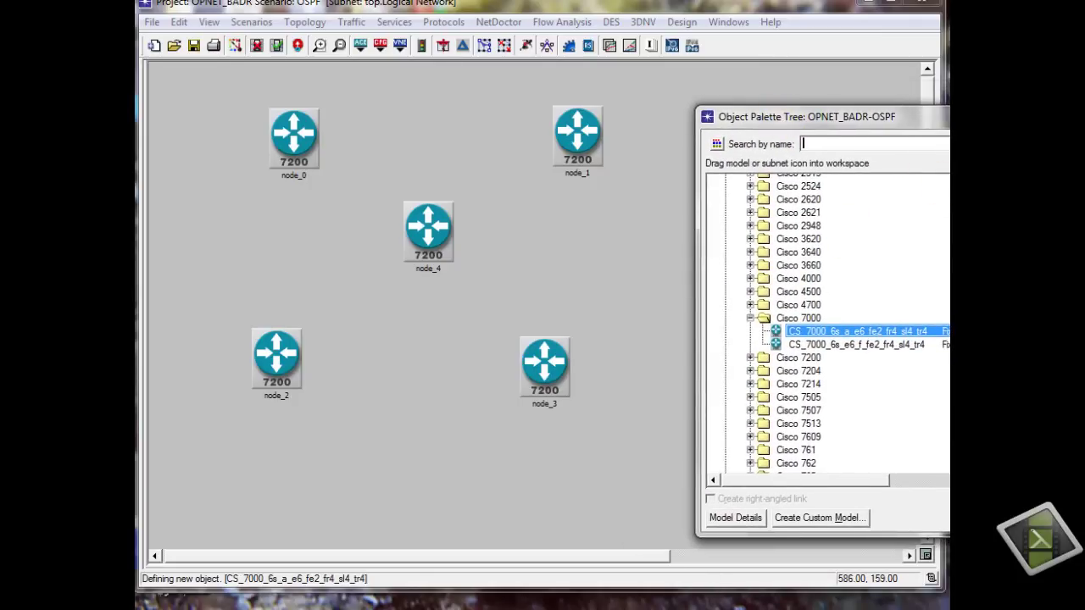
pyautogui.scroll(-15, 826, 324)
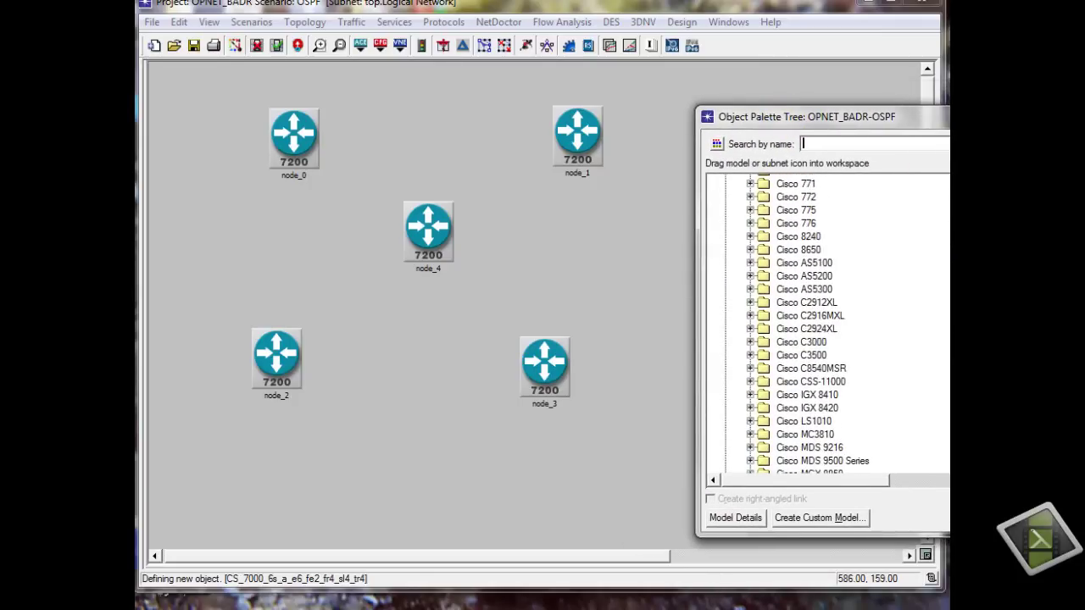
pyautogui.scroll(-15, 826, 324)
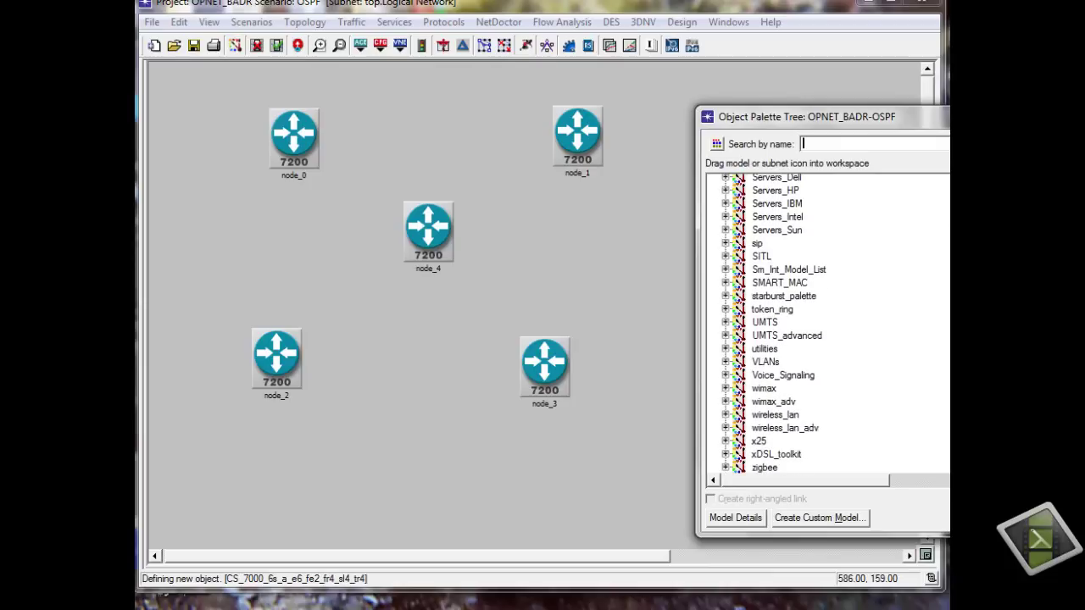
pyautogui.doubleClick(763, 349)
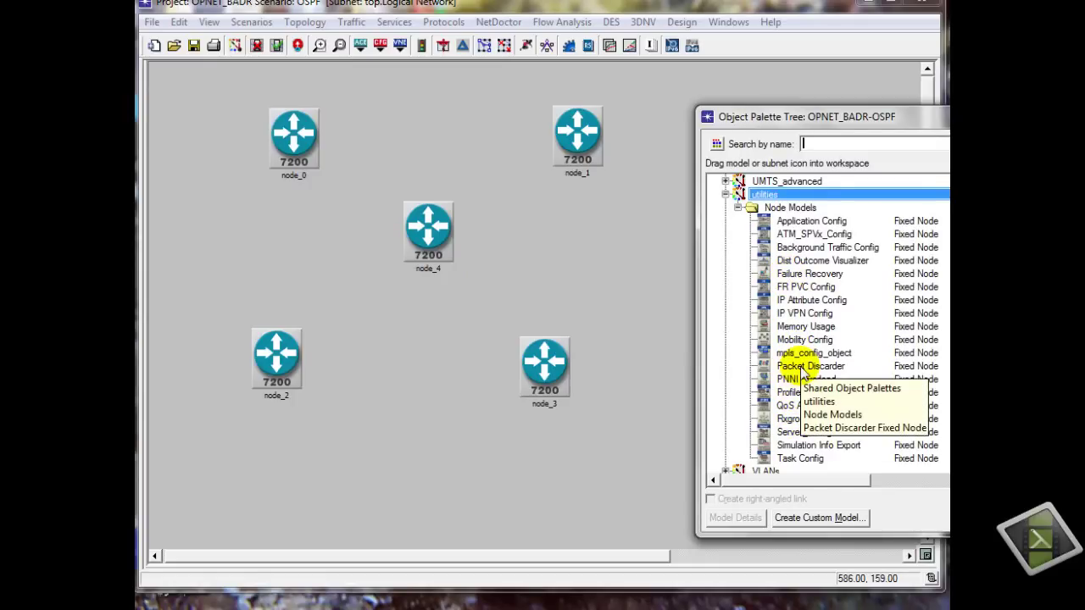
pyautogui.scroll(-2, 802, 329)
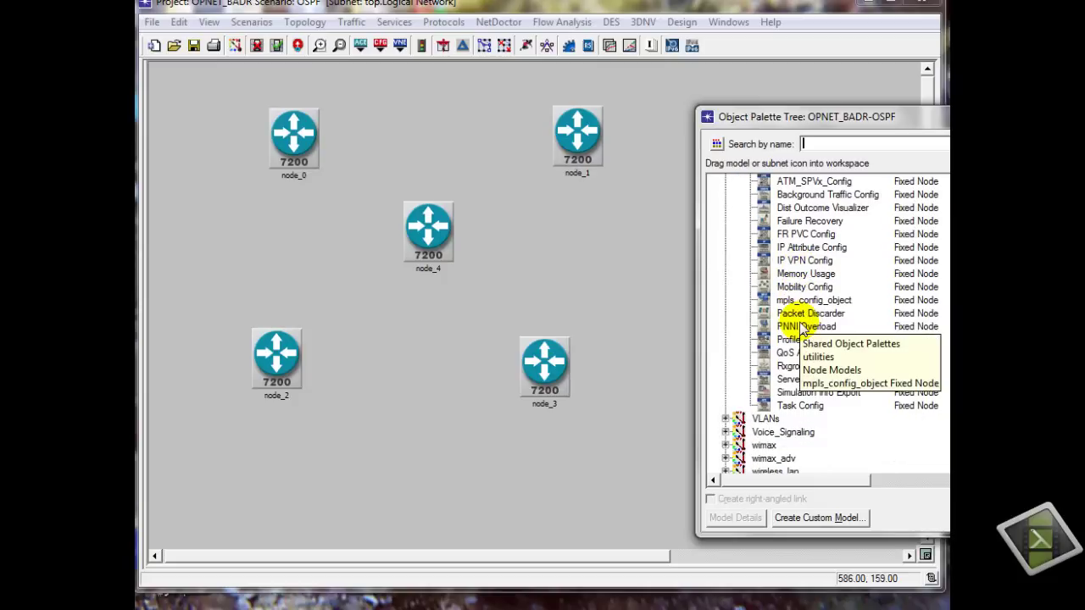
pyautogui.click(800, 343)
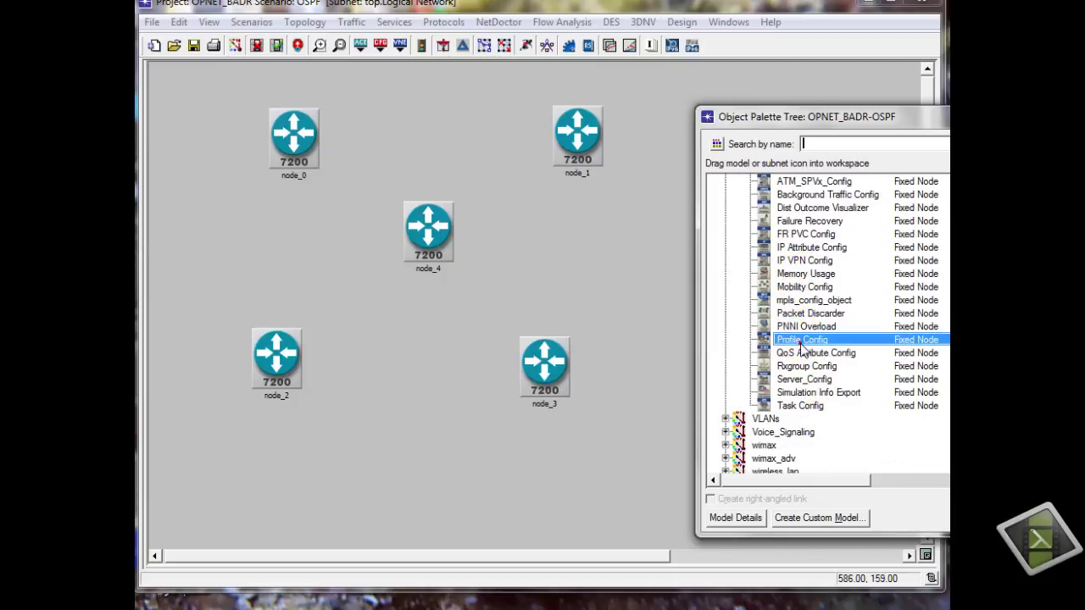
pyautogui.rightClick(793, 304)
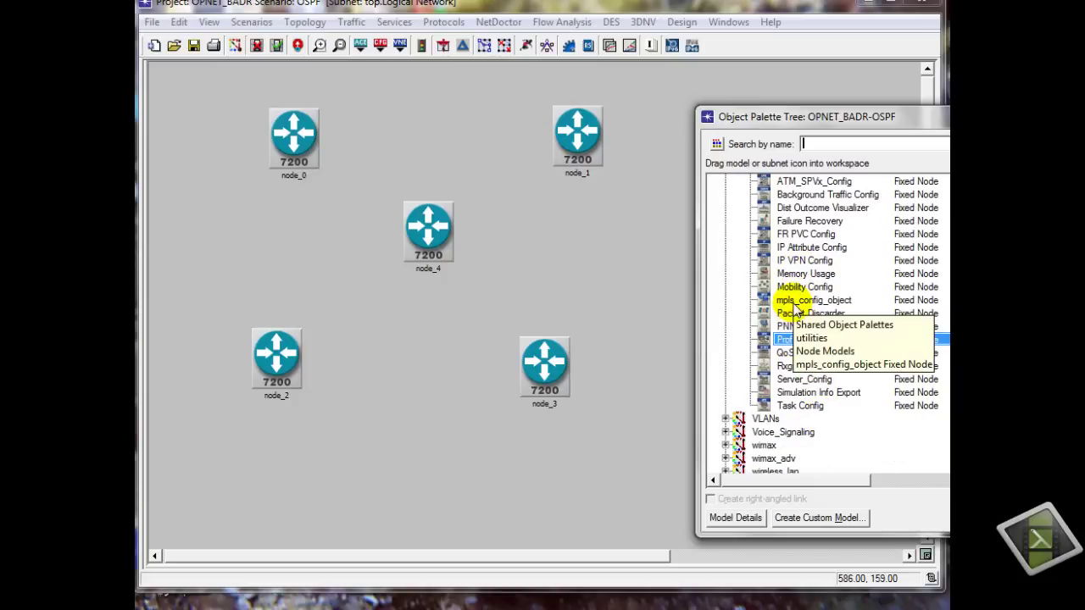
pyautogui.press('Escape')
pyautogui.scroll(-1, 836, 322)
pyautogui.scroll(15, 836, 324)
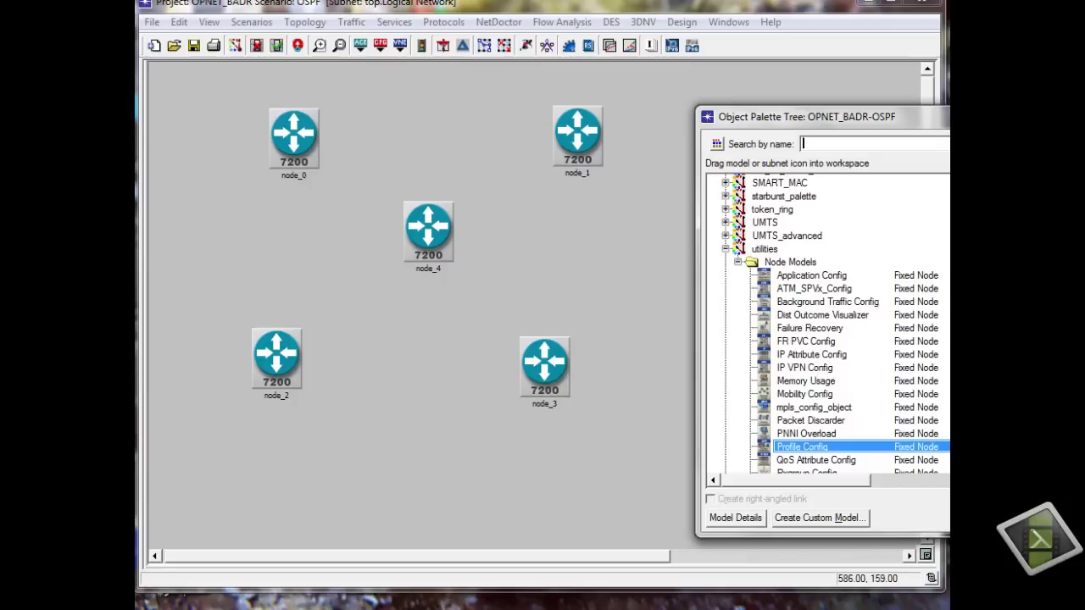
pyautogui.scroll(9, 806, 324)
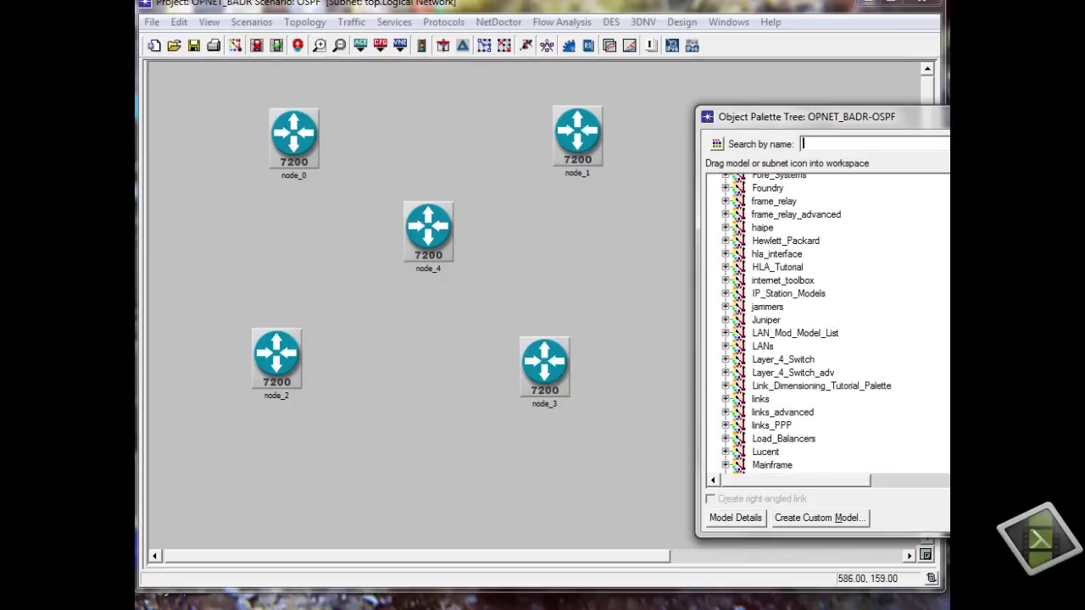
pyautogui.scroll(4, 806, 324)
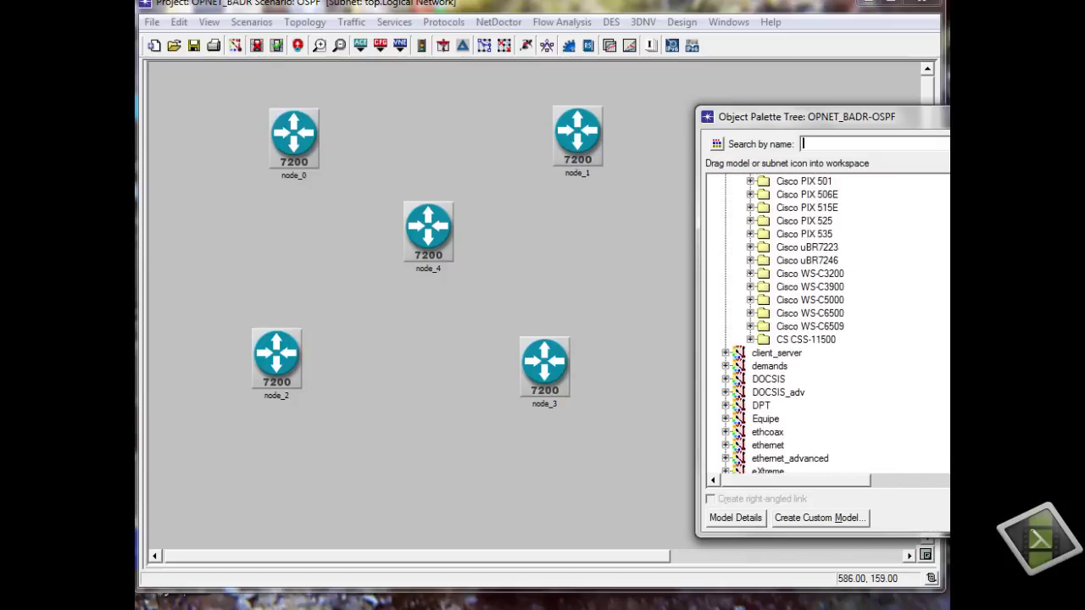
pyautogui.scroll(-9, 806, 324)
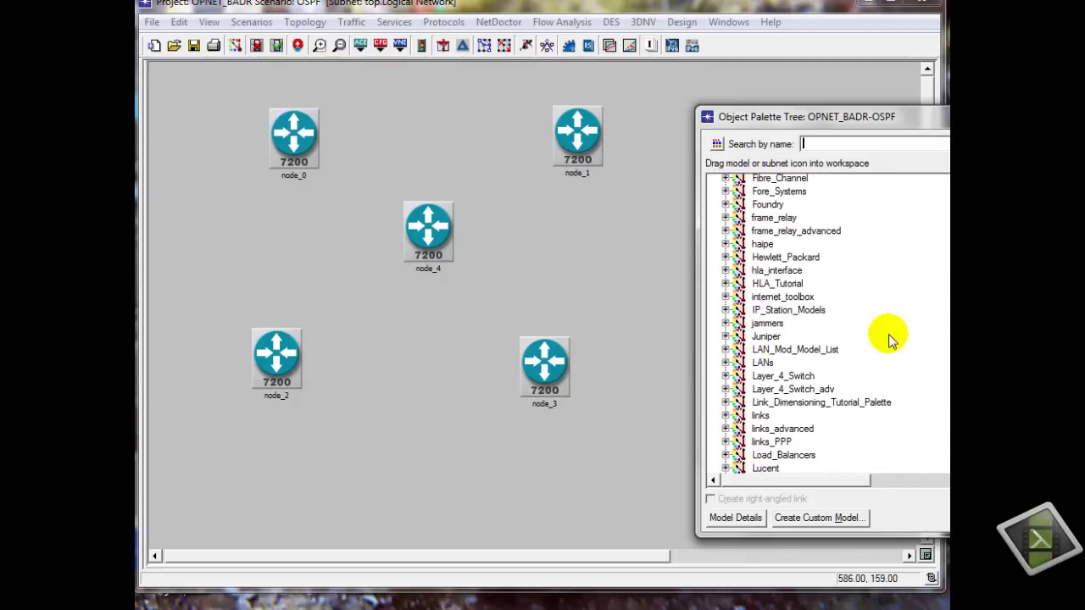
# Place an ethernet_wkstn workstation from internet_toolbox as node_5, upper right of the routers.
pyautogui.click(725, 296)
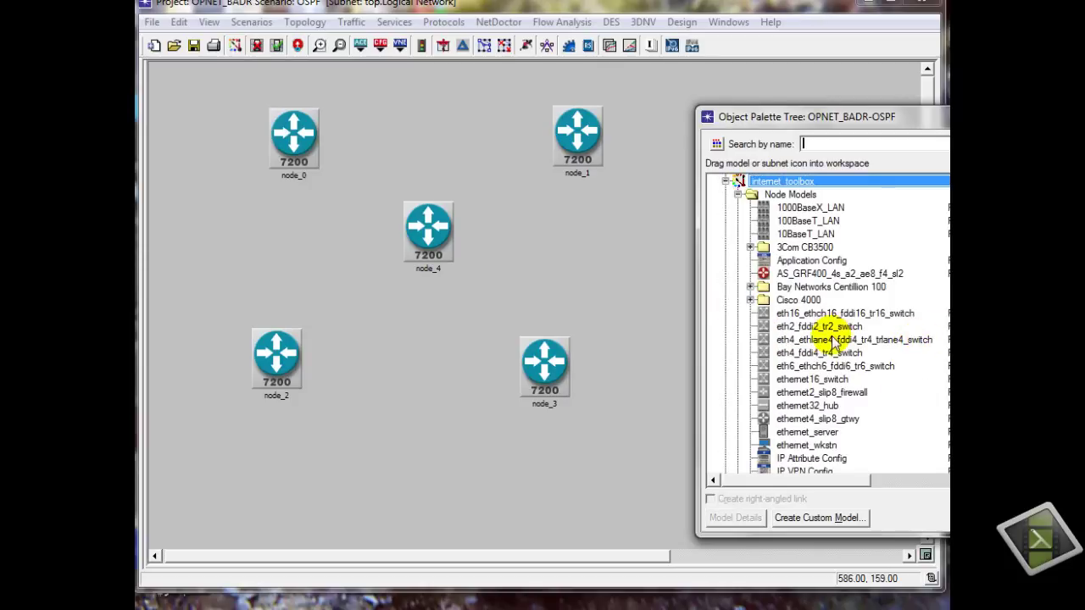
pyautogui.click(807, 434)
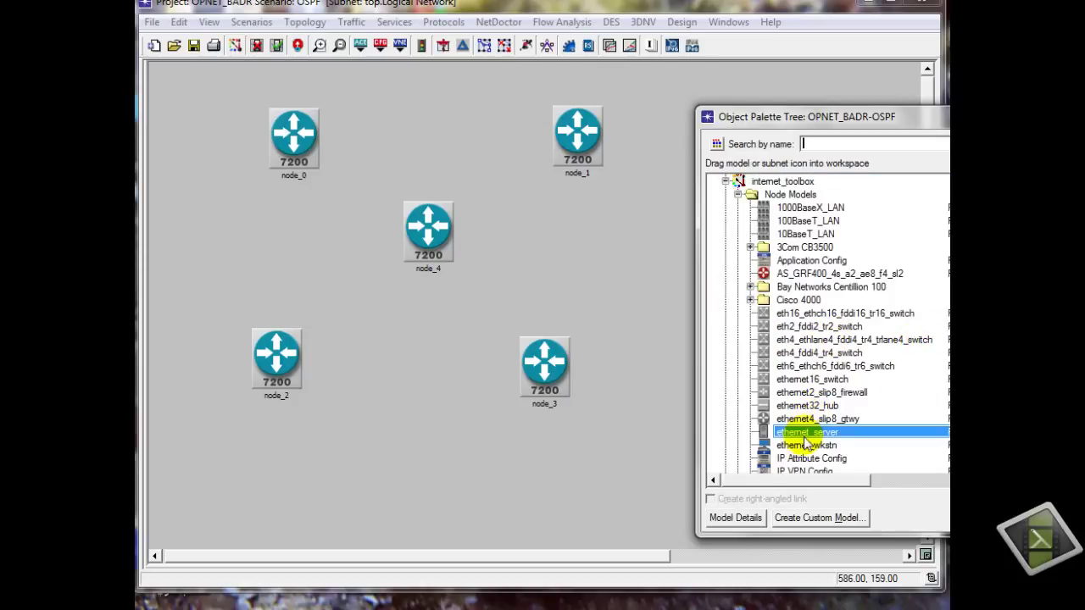
pyautogui.click(801, 446)
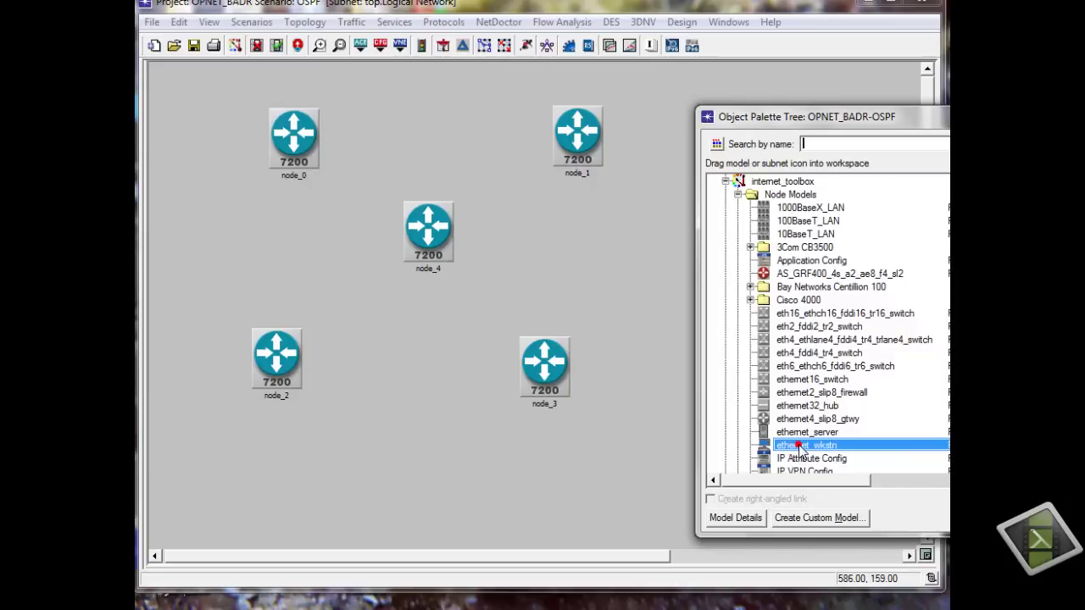
pyautogui.click(668, 107)
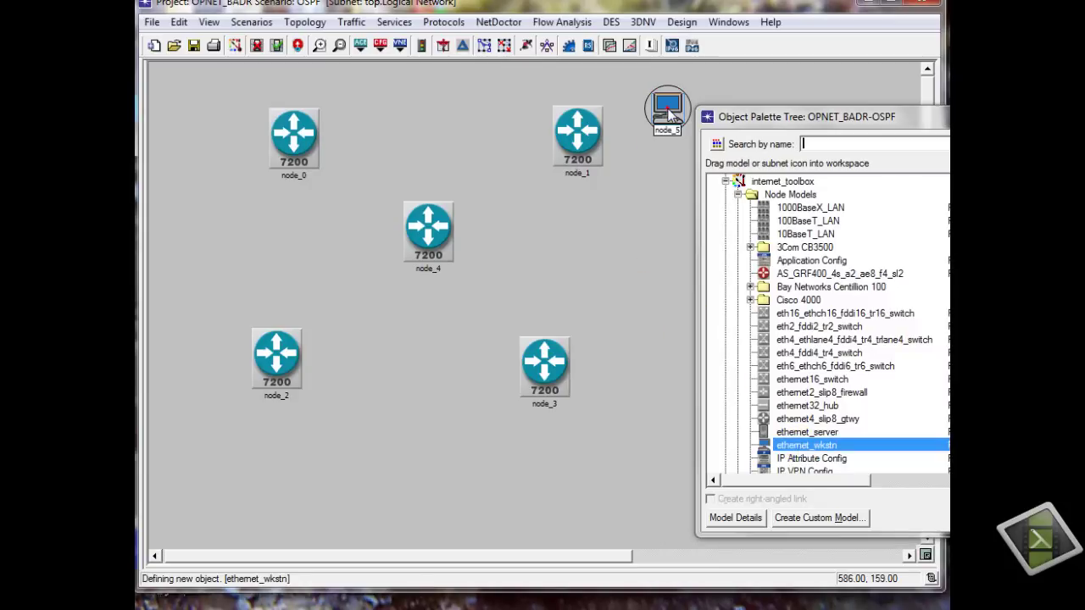
# Place a second ethernet_wkstn workstation, node_6, left of node_2.
pyautogui.click(180, 370)
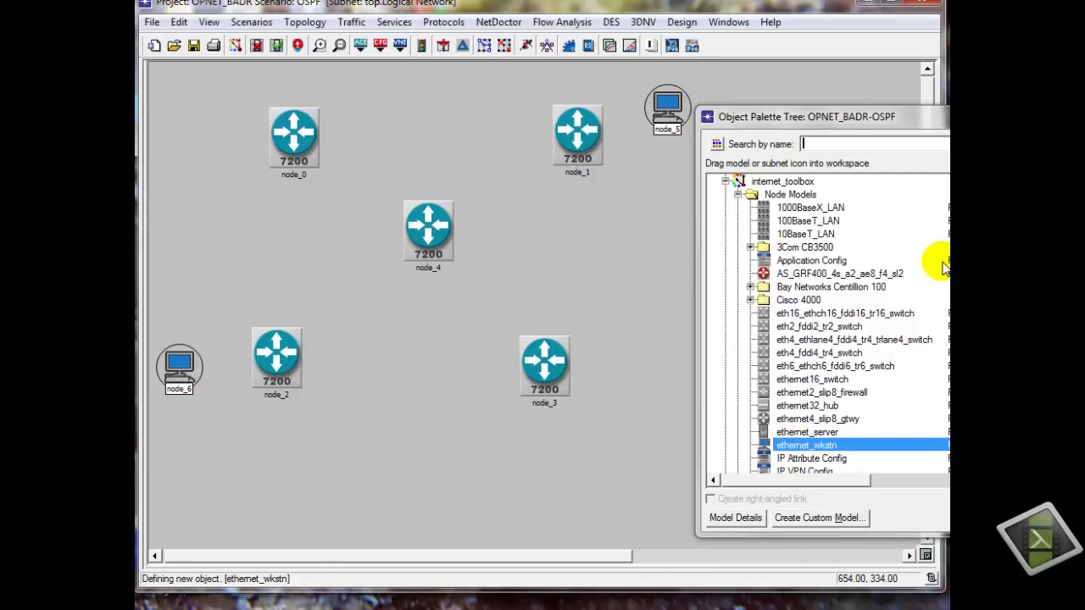
pyautogui.scroll(-3, 827, 322)
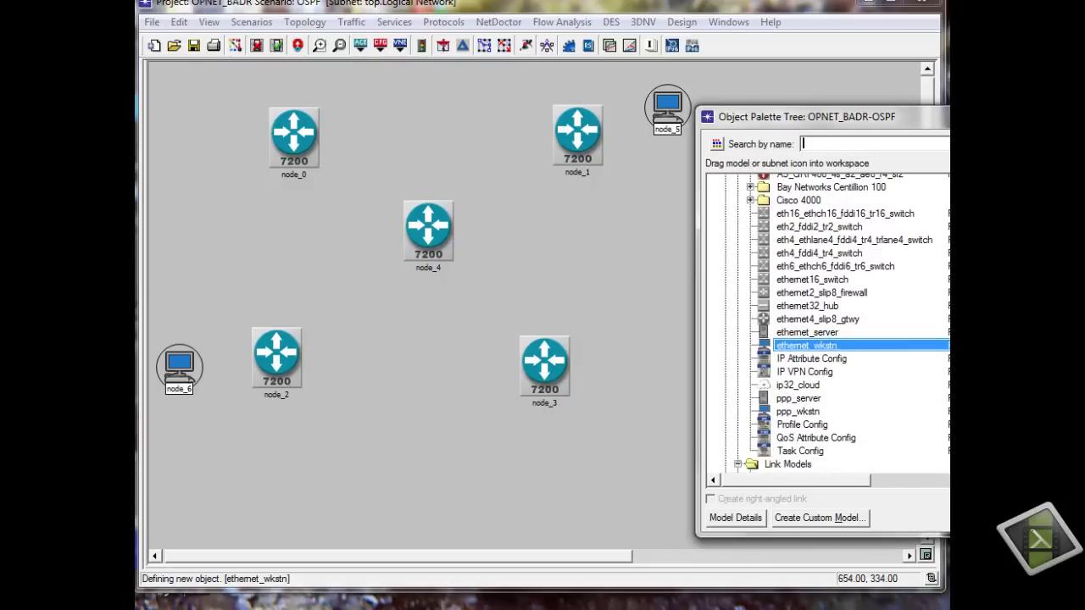
pyautogui.scroll(-4, 827, 322)
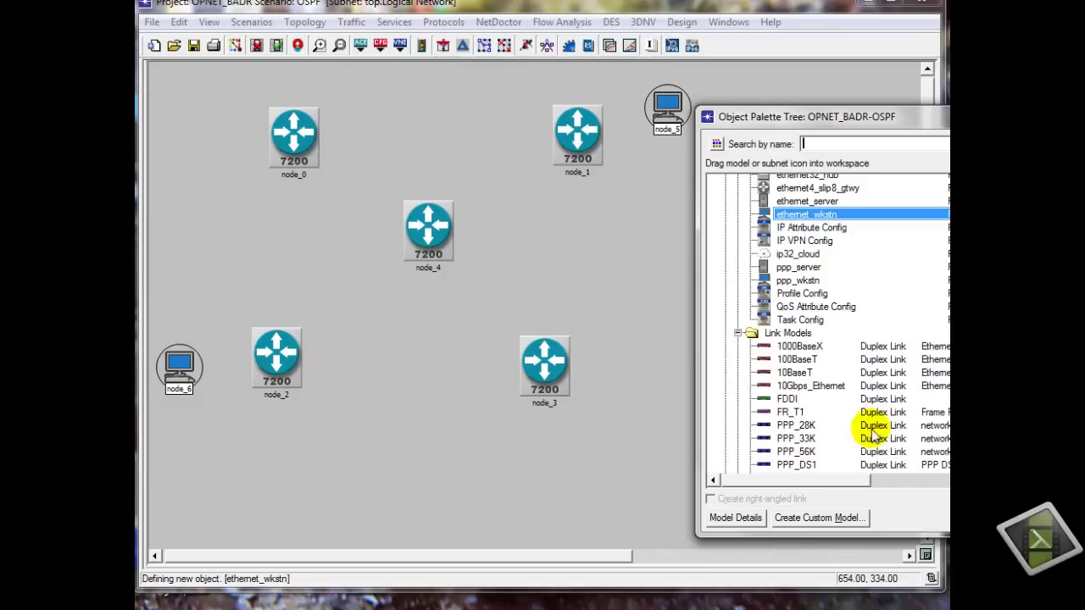
# Ring the outer routers with PPP_DS3 links: node_1–node_3–node_2–node_0–node_1.
pyautogui.click(811, 454)
pyautogui.click(813, 459)
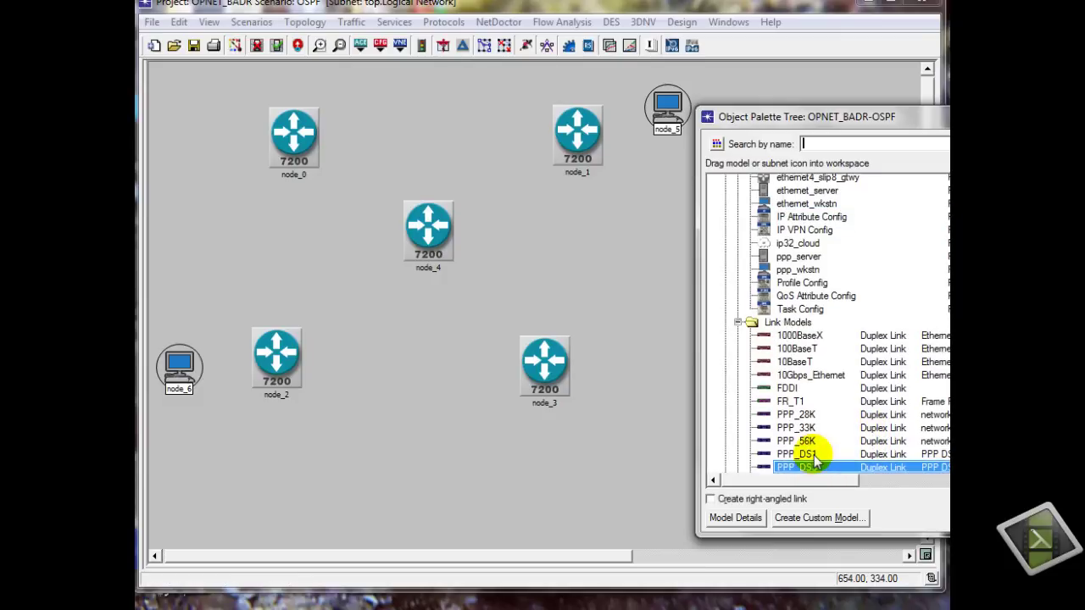
pyautogui.scroll(-1, 809, 454)
pyautogui.click(805, 447)
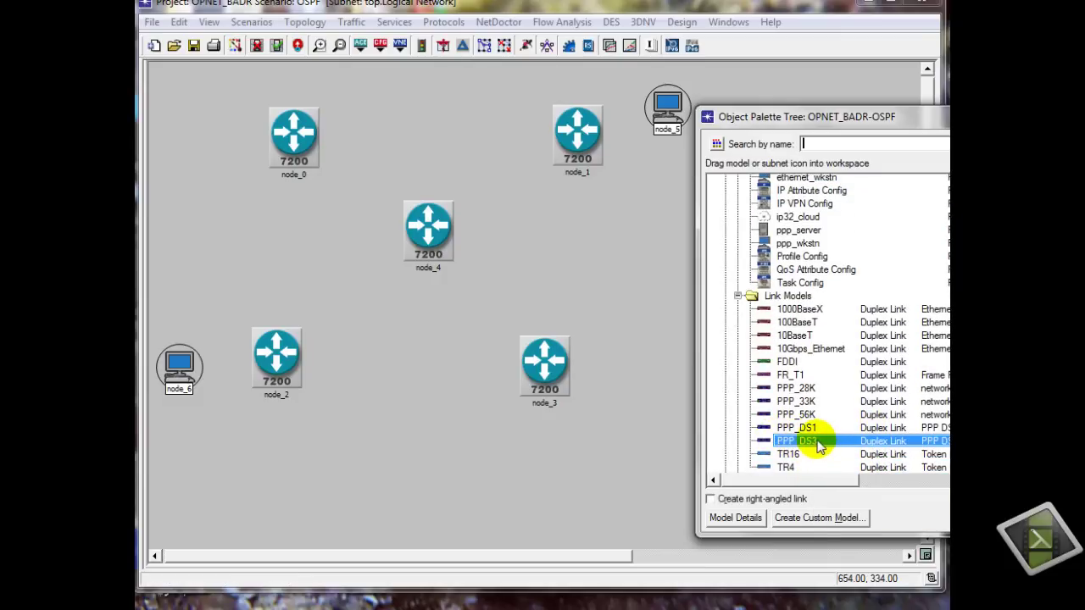
pyautogui.click(819, 447)
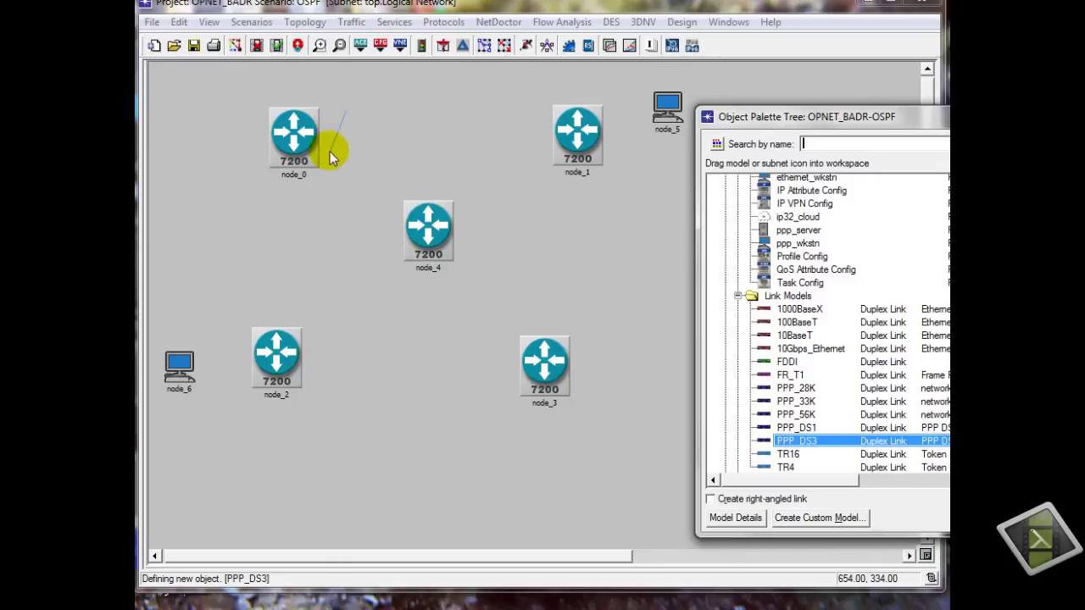
pyautogui.click(553, 126)
pyautogui.click(540, 357)
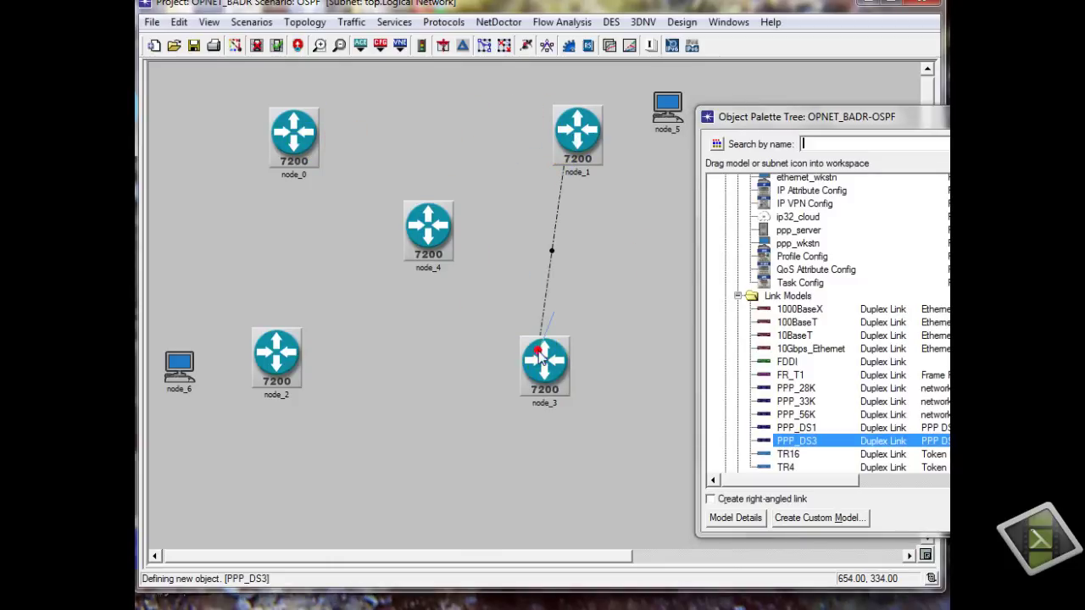
pyautogui.click(274, 363)
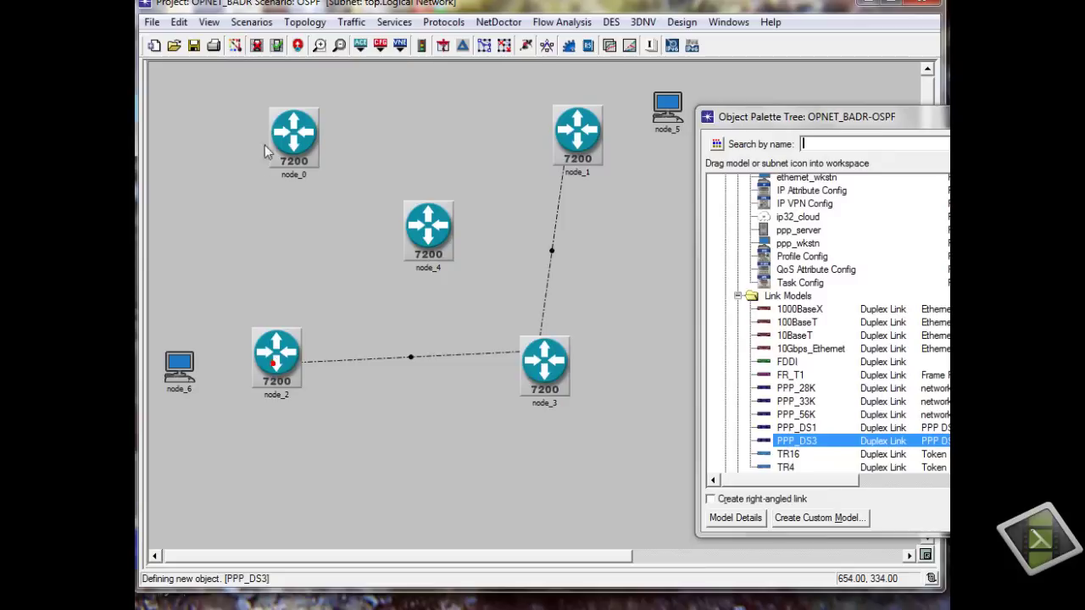
pyautogui.click(292, 131)
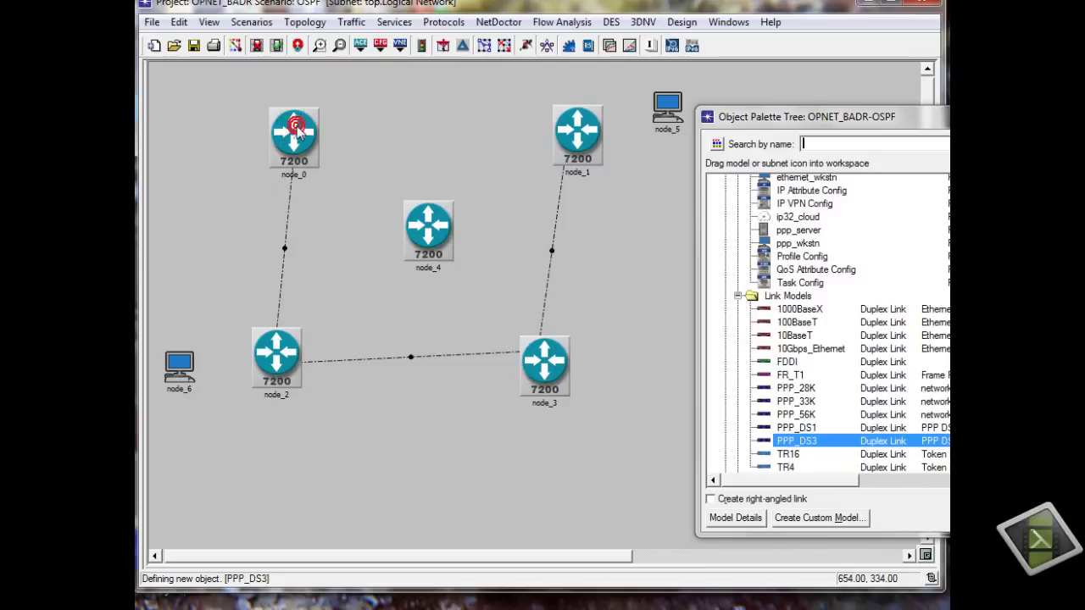
pyautogui.click(572, 134)
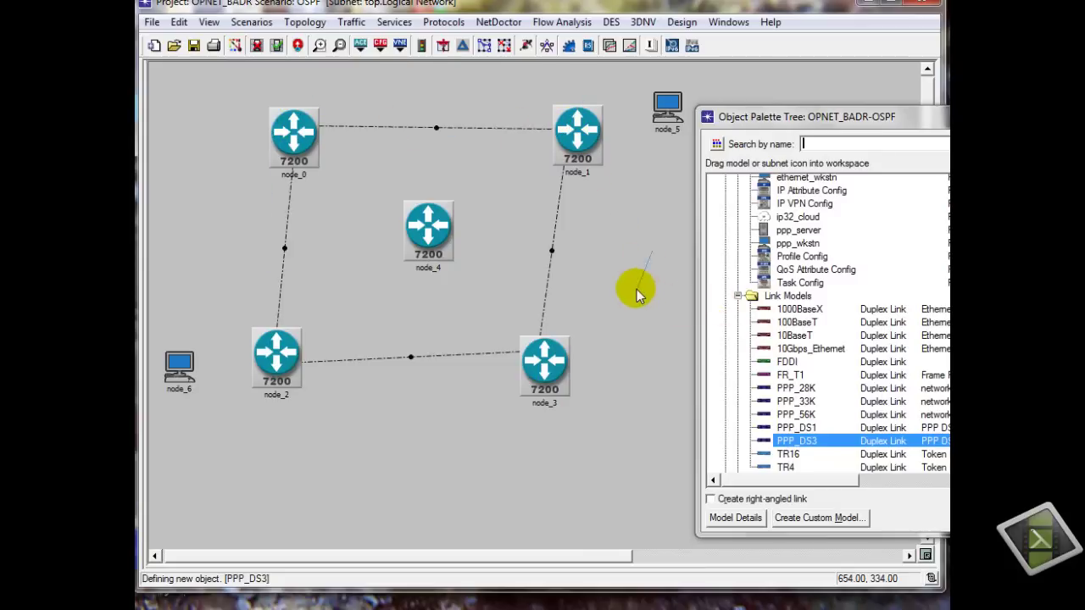
# Join node_4 to node_1, node_0 and node_3 with PPP_DS1 links.
pyautogui.click(824, 429)
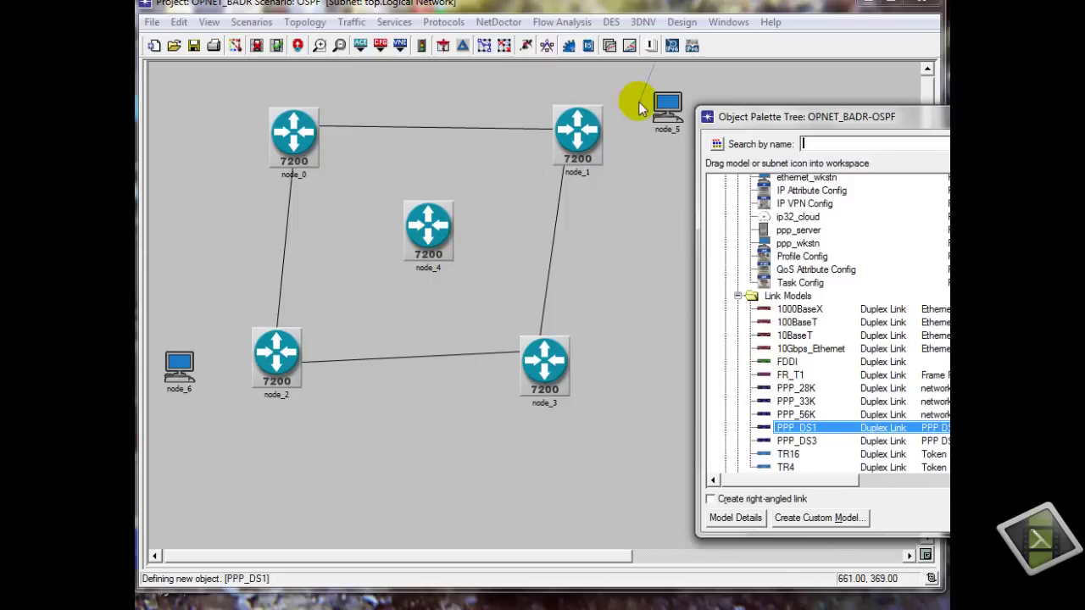
pyautogui.click(567, 140)
pyautogui.click(430, 230)
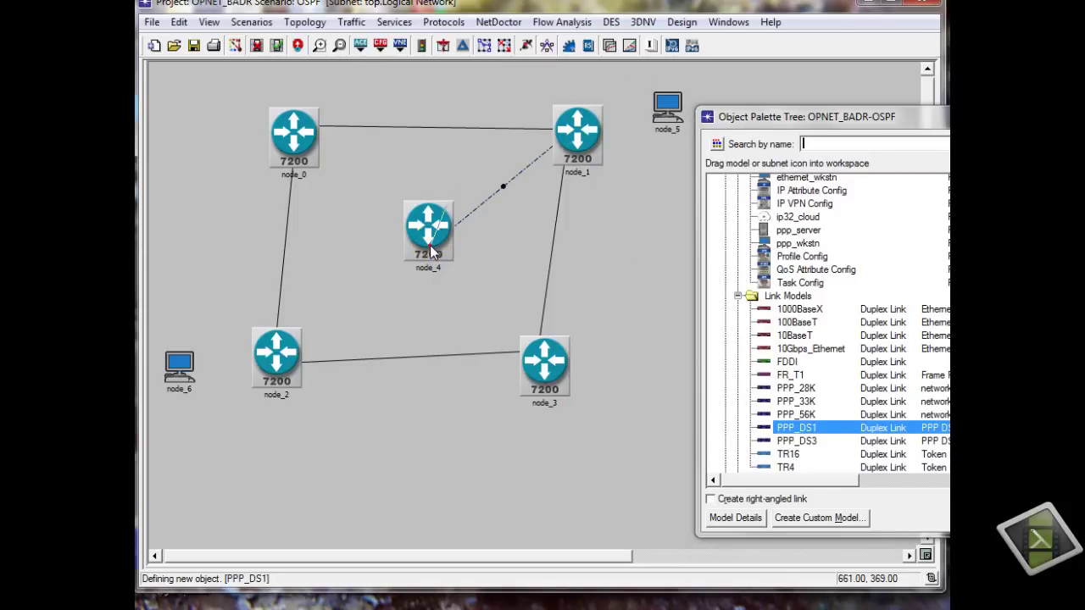
pyautogui.click(294, 142)
pyautogui.click(428, 227)
pyautogui.click(528, 360)
# Connect node_5 to node_1 and node_6 to node_2 with 100BaseT links.
pyautogui.click(793, 325)
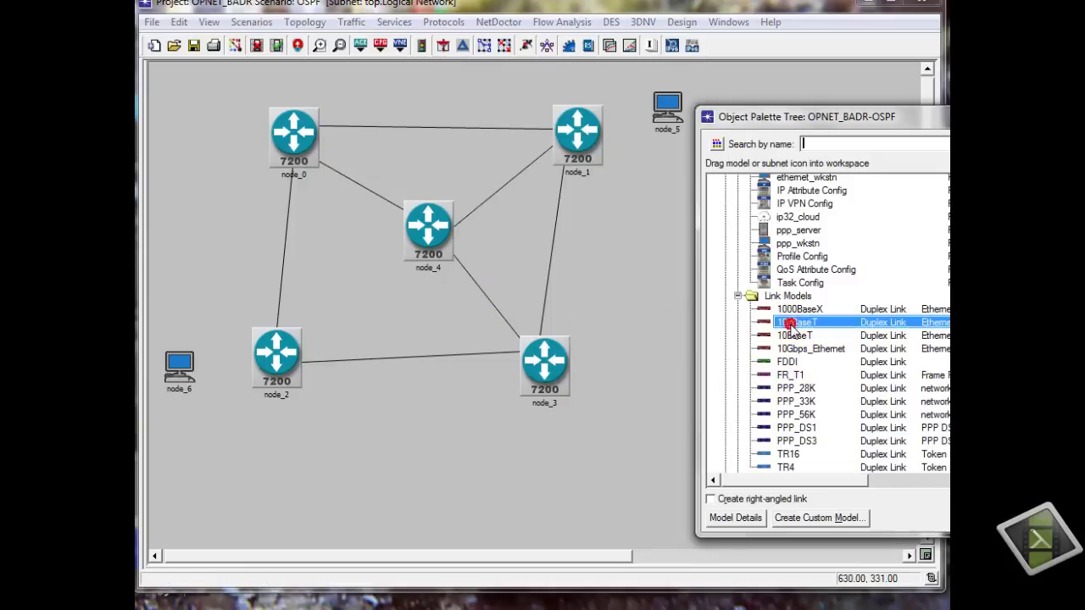
pyautogui.click(676, 102)
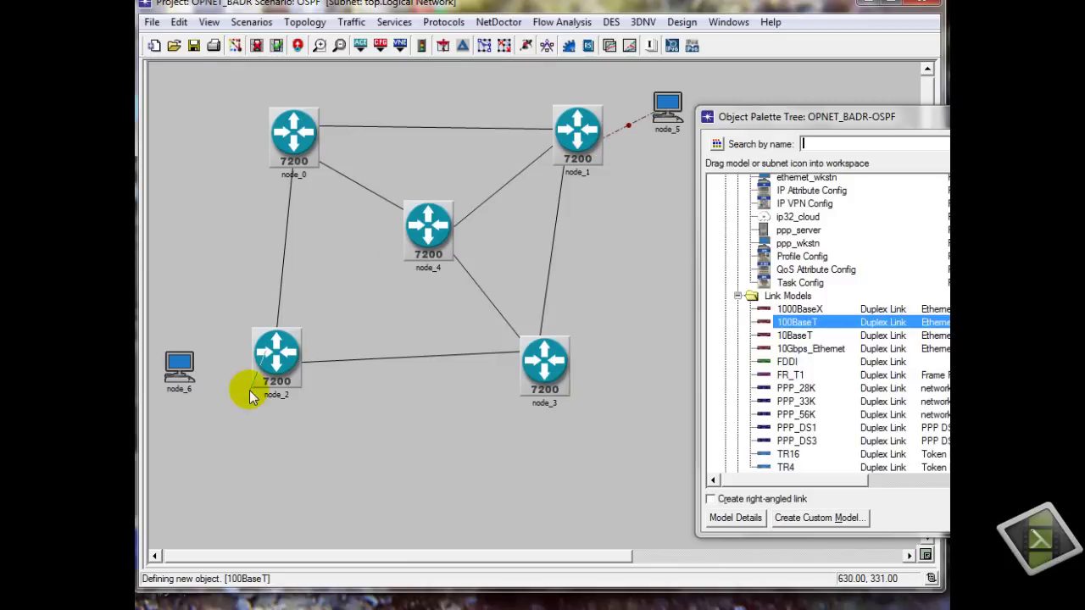
pyautogui.click(190, 380)
pyautogui.click(315, 460)
pyautogui.click(186, 380)
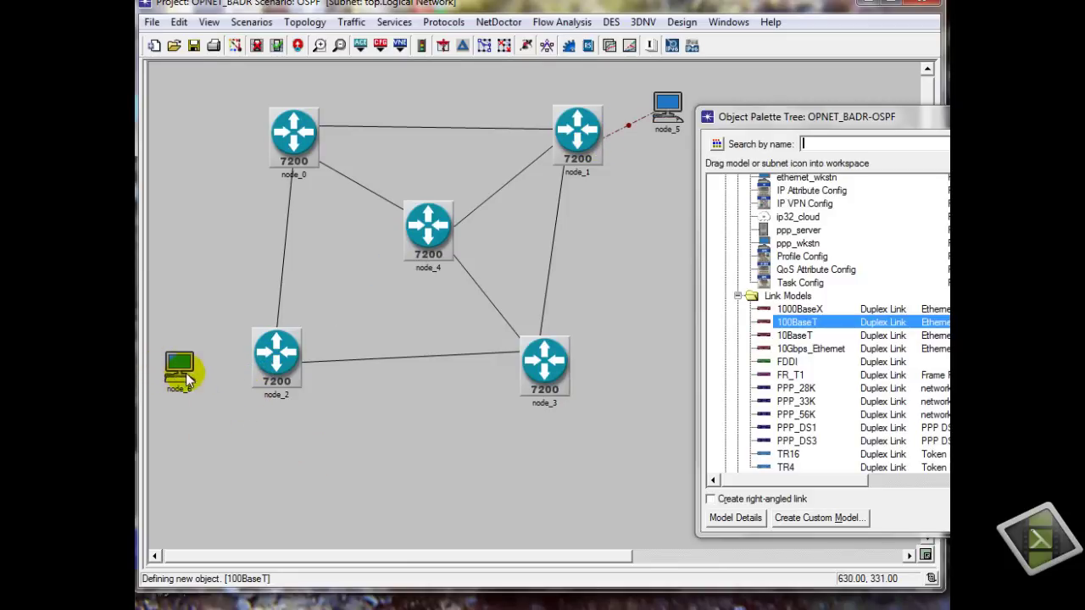
pyautogui.click(811, 324)
pyautogui.click(274, 346)
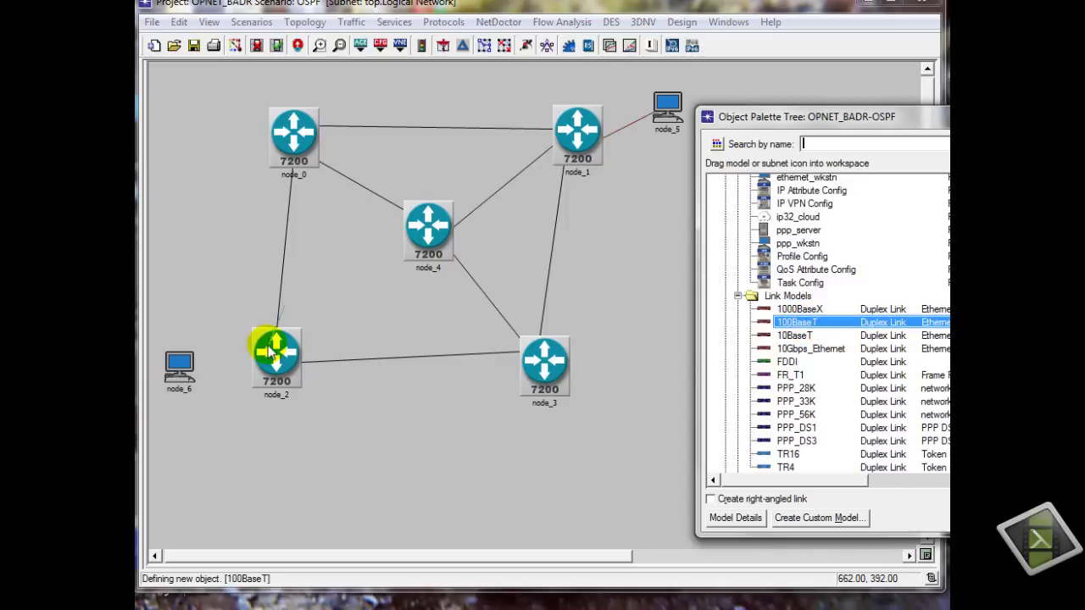
pyautogui.click(182, 374)
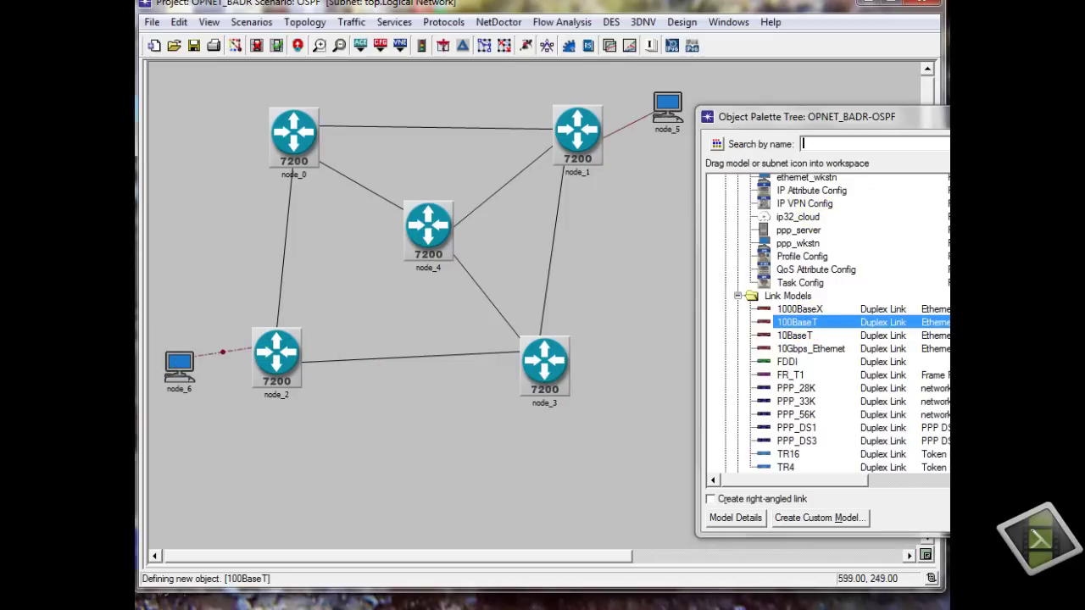
# Place Application Config, Profile Config and Failure Recovery utility nodes below the routers.
pyautogui.scroll(-15, 826, 322)
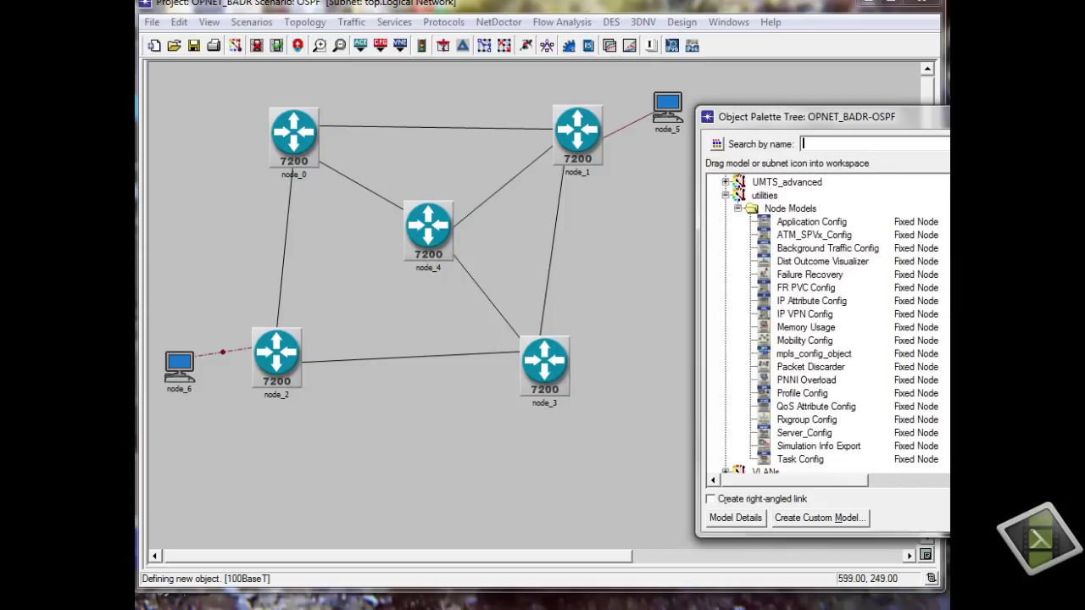
pyautogui.click(812, 222)
pyautogui.click(331, 434)
pyautogui.scroll(-1, 332, 440)
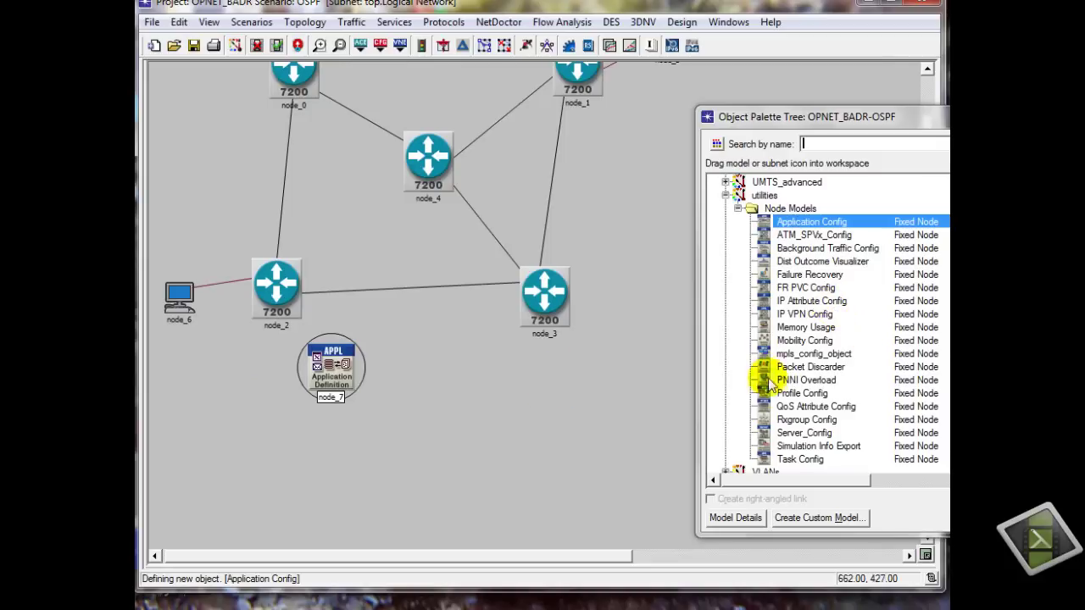
pyautogui.click(794, 395)
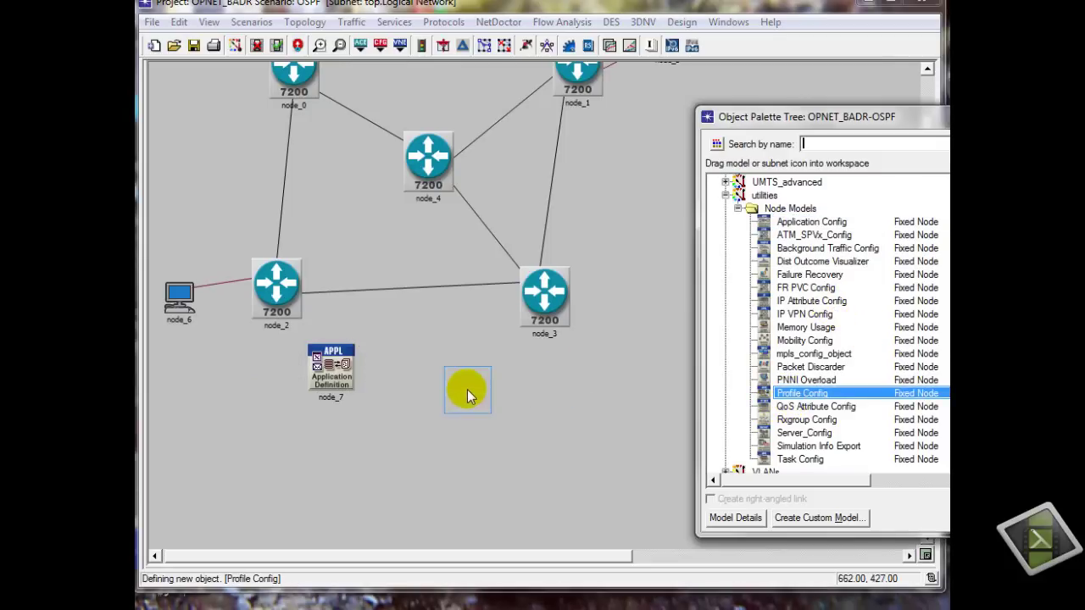
pyautogui.click(394, 369)
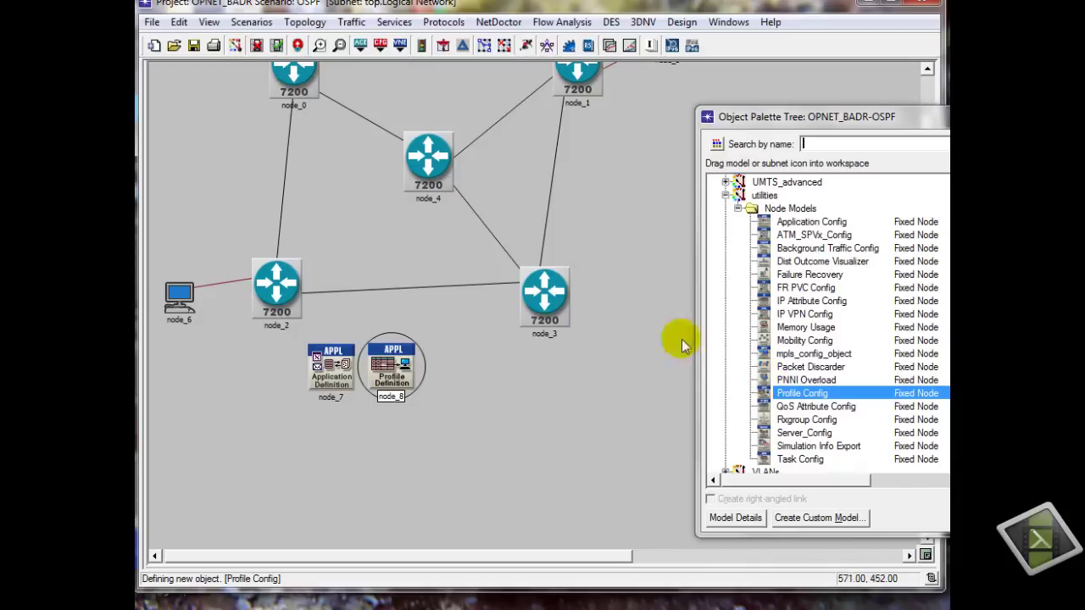
pyautogui.click(788, 275)
pyautogui.click(463, 370)
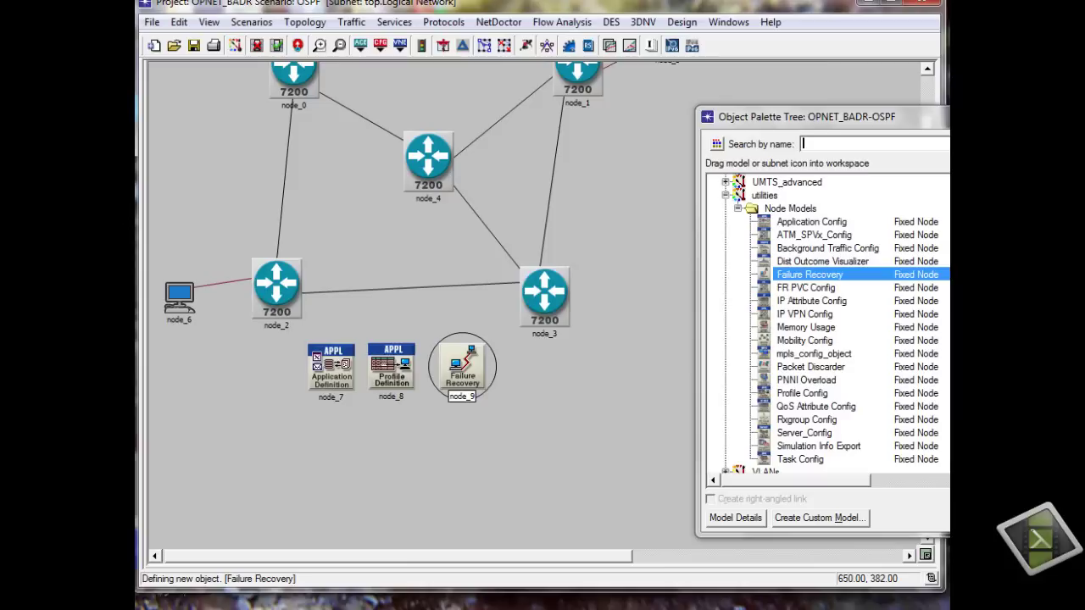
# Close the Object Palette and reposition routers node_3, node_2 and node_4 to tidy the layout.
pyautogui.moveTo(929, 119); pyautogui.dragTo(769, 133)
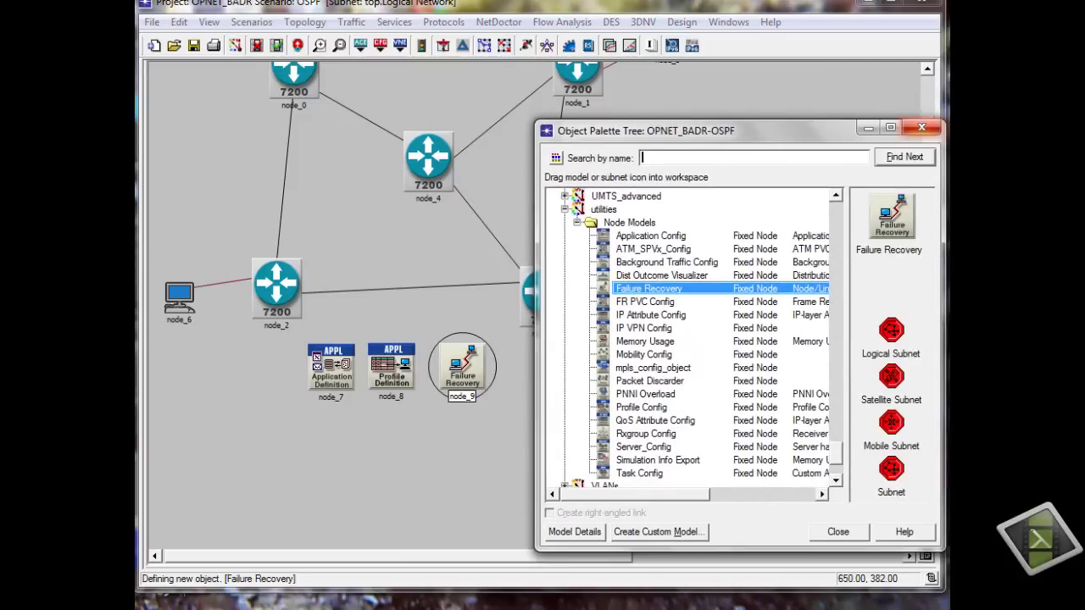
pyautogui.click(924, 129)
pyautogui.scroll(2, 927, 223)
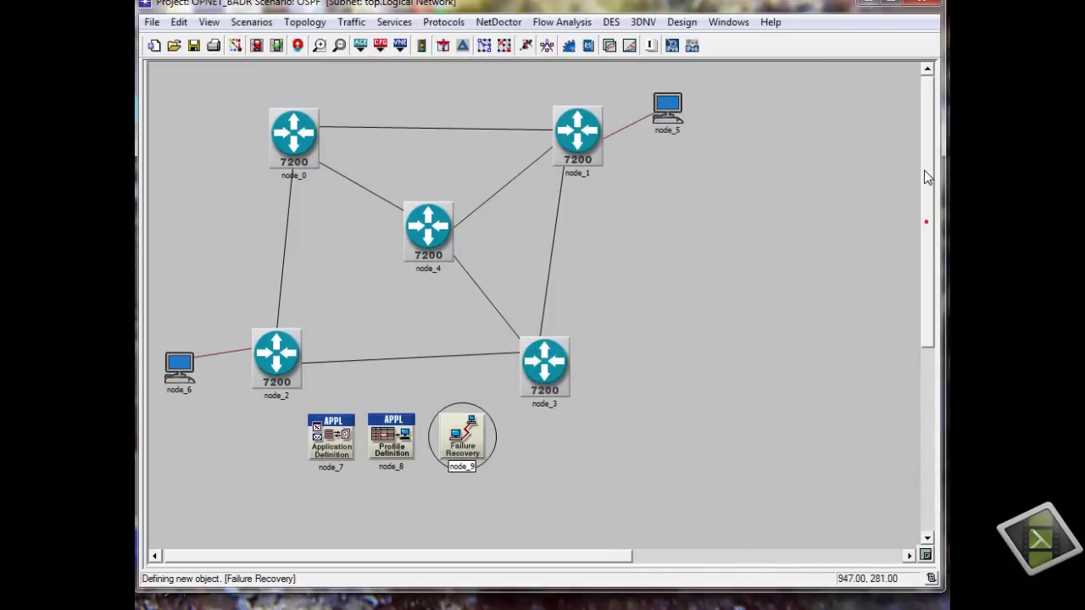
pyautogui.moveTo(547, 352); pyautogui.dragTo(582, 343)
pyautogui.moveTo(277, 358); pyautogui.dragTo(297, 343)
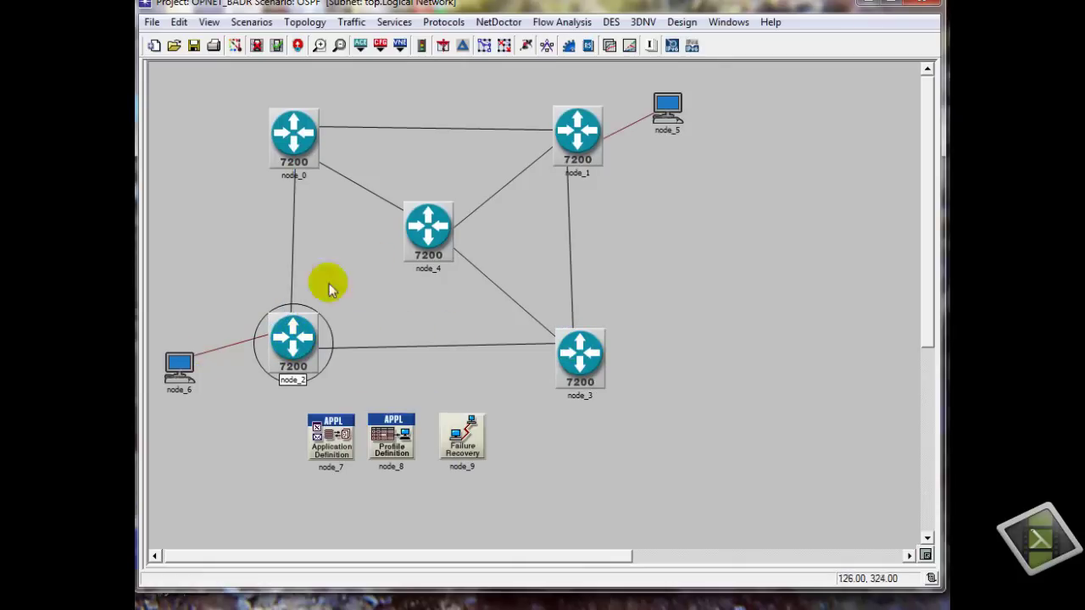
pyautogui.click(434, 222)
pyautogui.moveTo(434, 222); pyautogui.dragTo(431, 209)
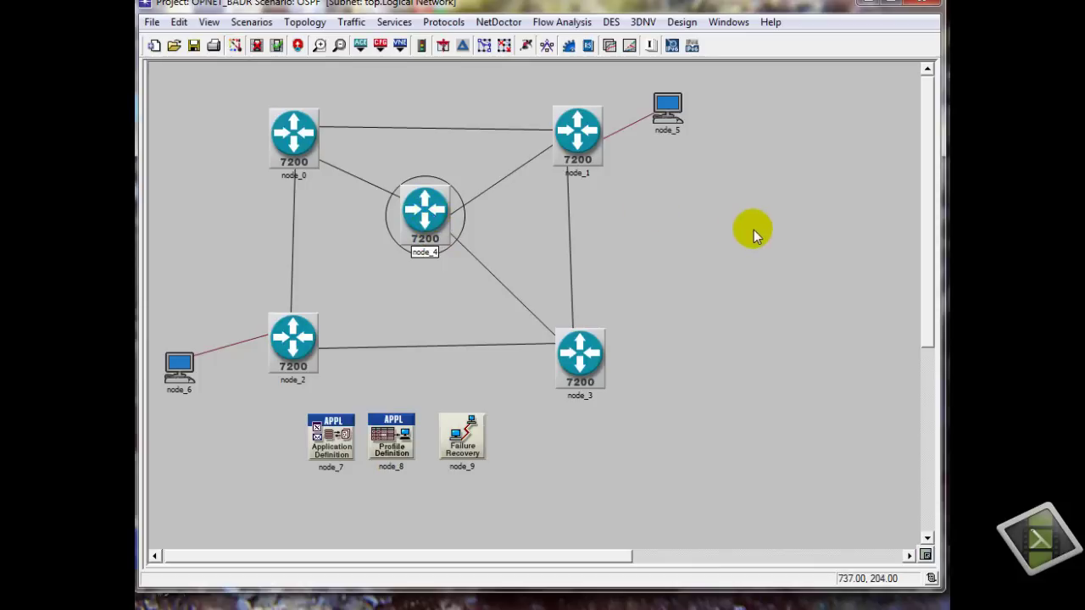
pyautogui.click(753, 230)
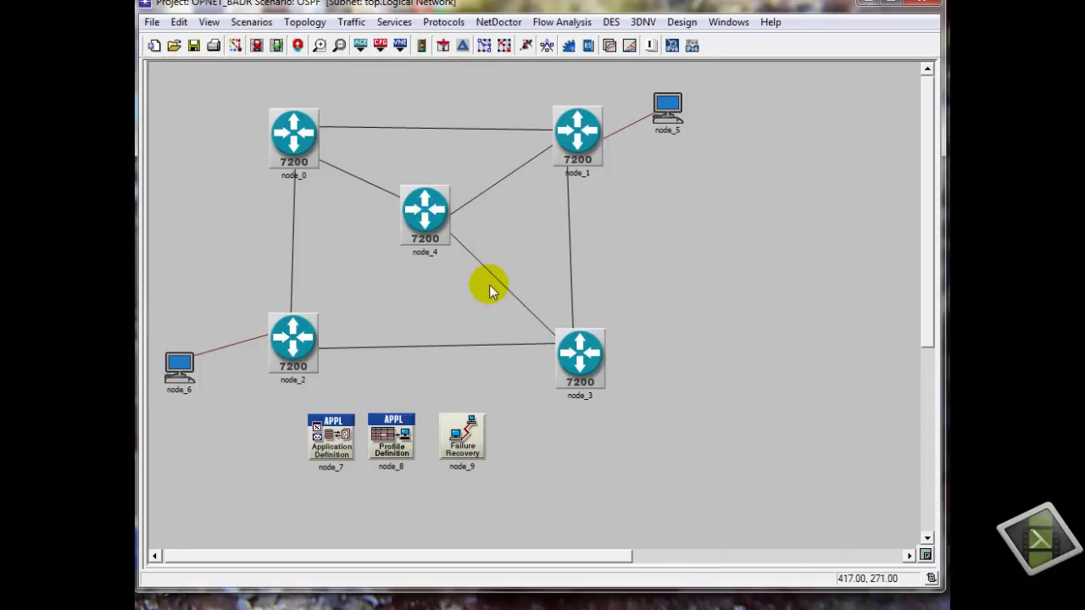
# Rename router node_1 to R1 and node_0 to R2.
pyautogui.doubleClick(585, 135)
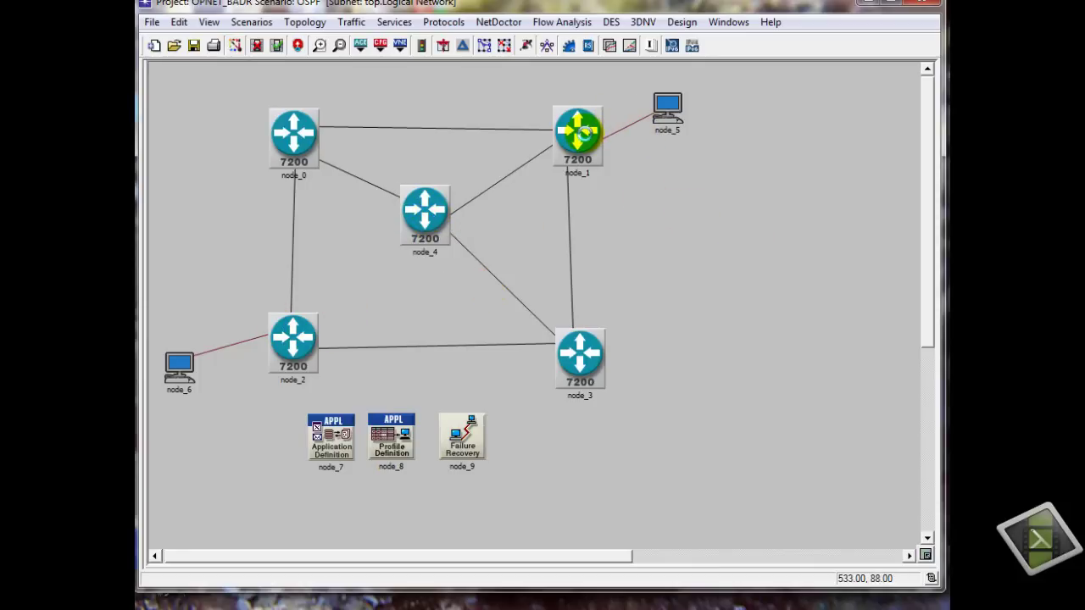
pyautogui.rightClick(585, 132)
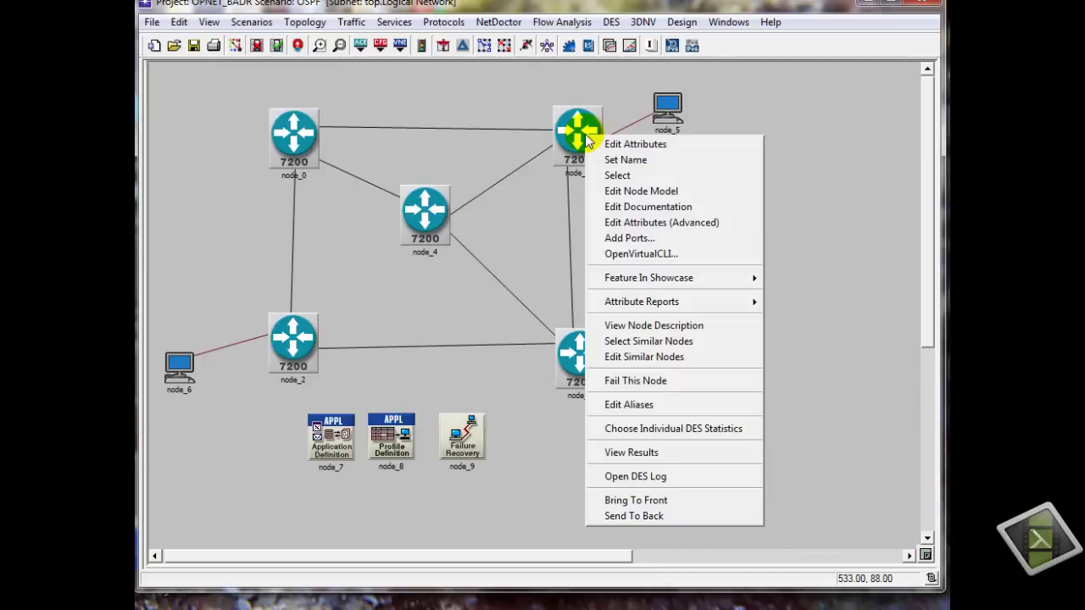
pyautogui.click(605, 160)
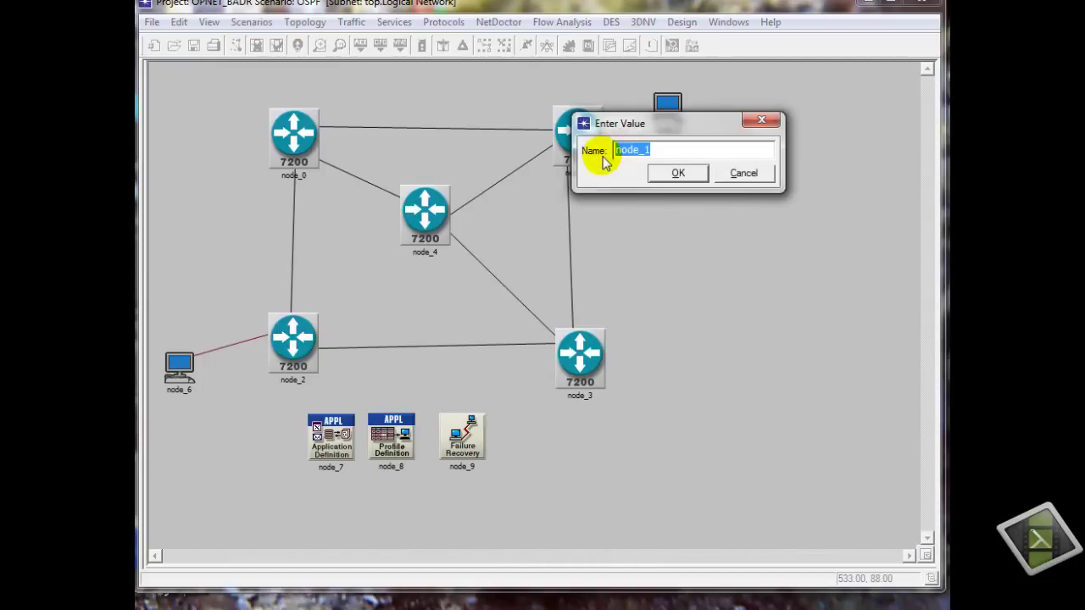
pyautogui.press('Return')
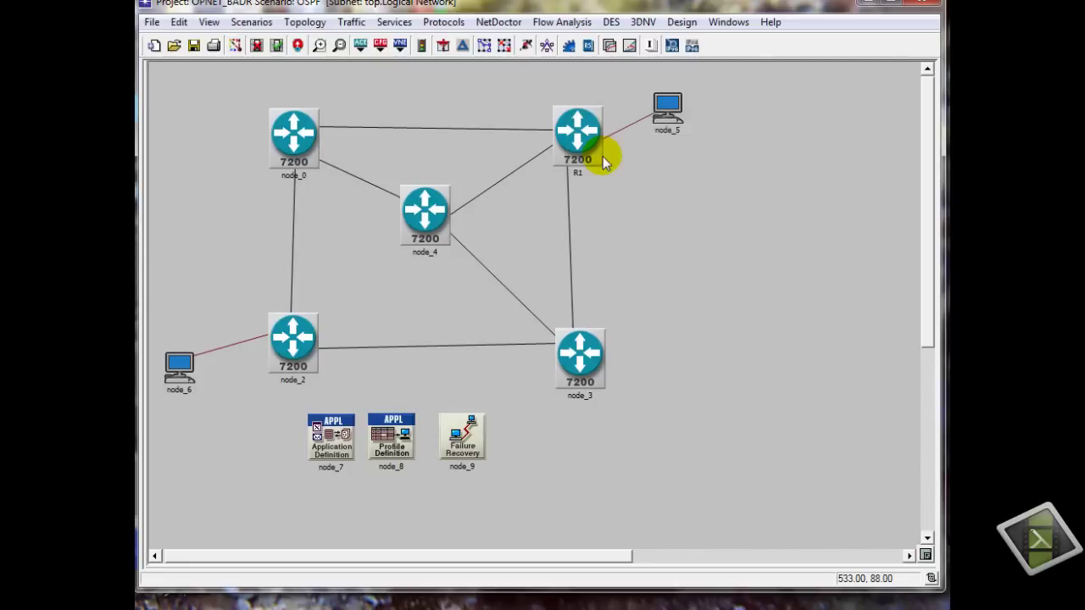
pyautogui.rightClick(301, 151)
pyautogui.click(327, 175)
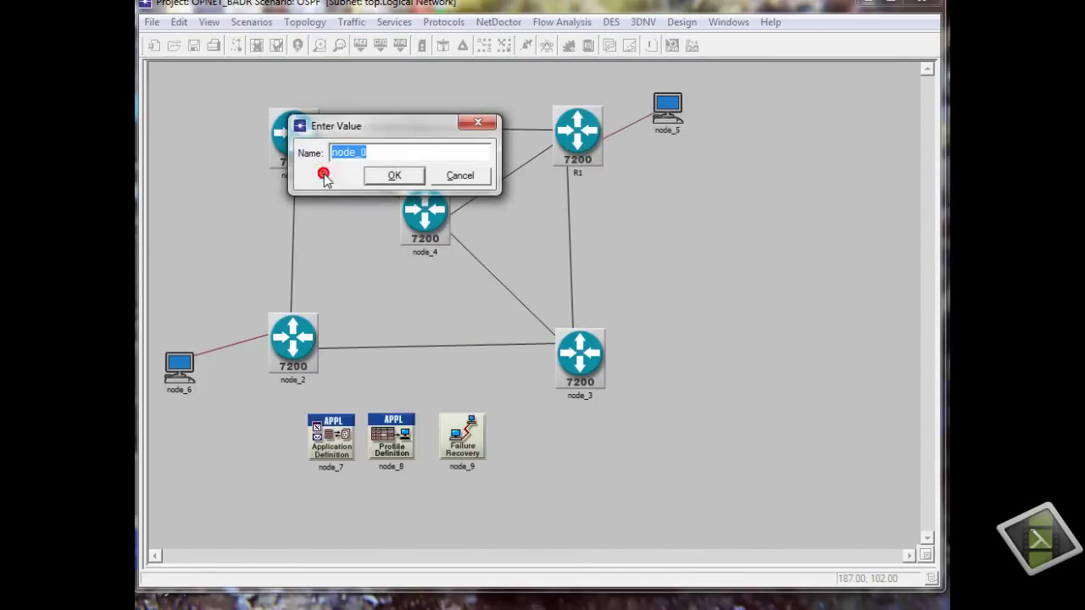
pyautogui.write('R2')
pyautogui.press('Return')
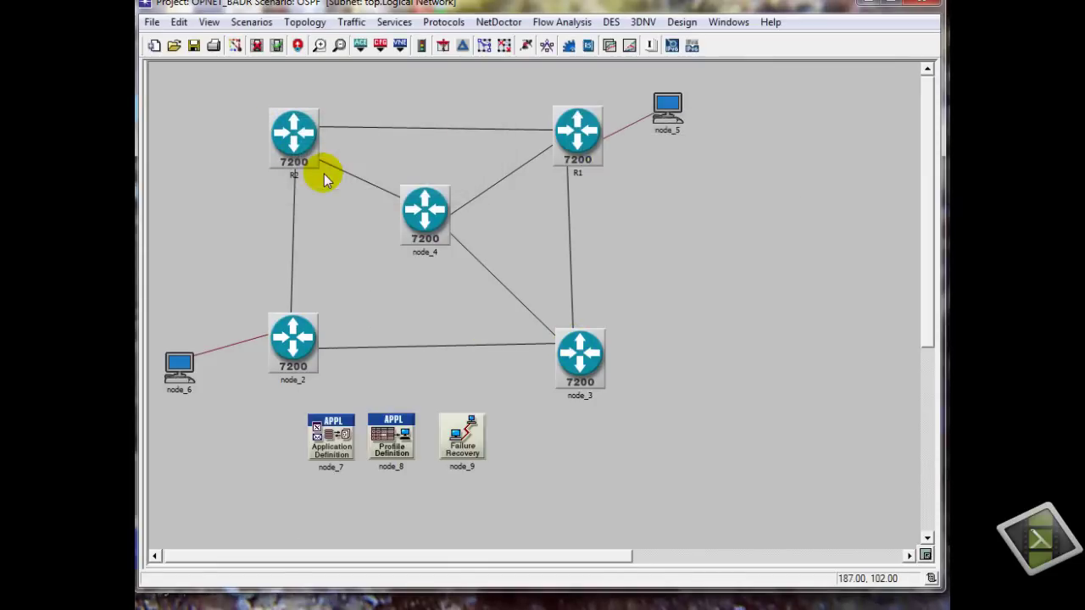
# Rename routers node_2, node_3 and node_4 to R3, R4 and R5.
pyautogui.rightClick(292, 338)
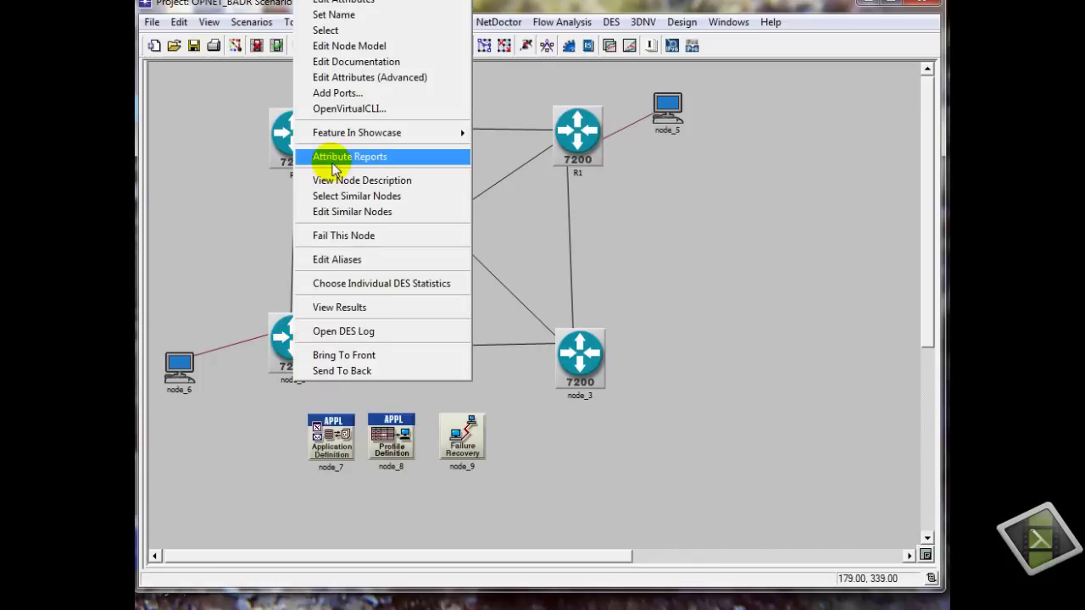
pyautogui.click(333, 14)
pyautogui.write('R')
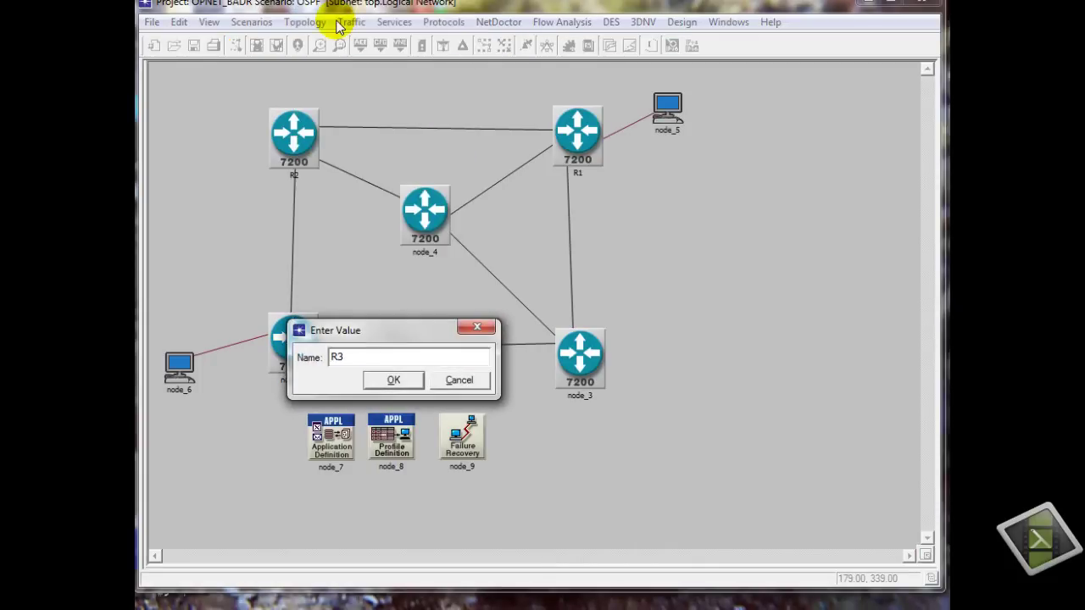
pyautogui.write('3')
pyautogui.press('Return')
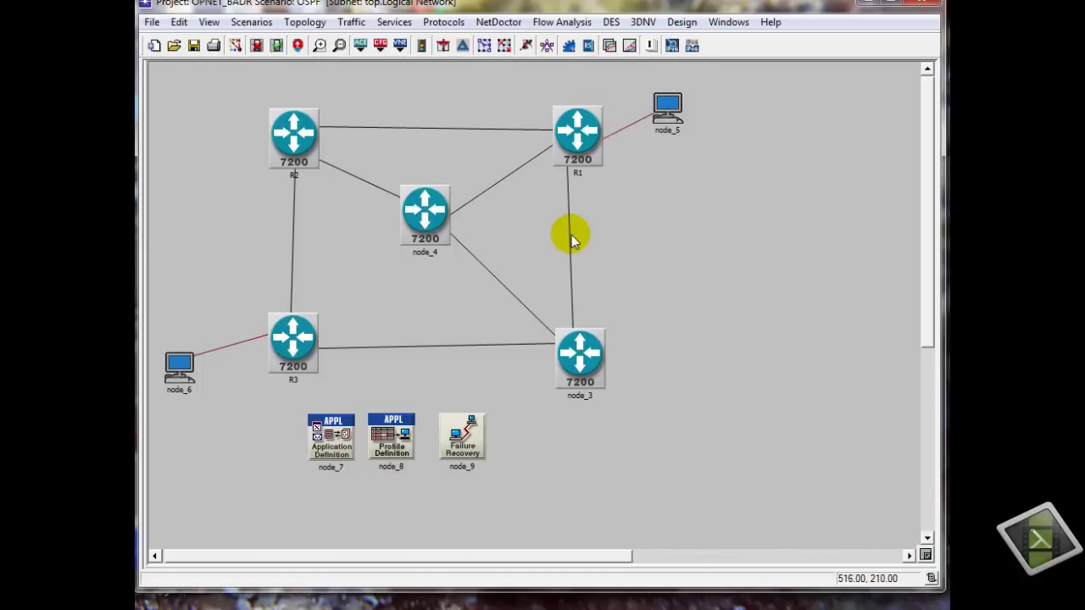
pyautogui.rightClick(579, 363)
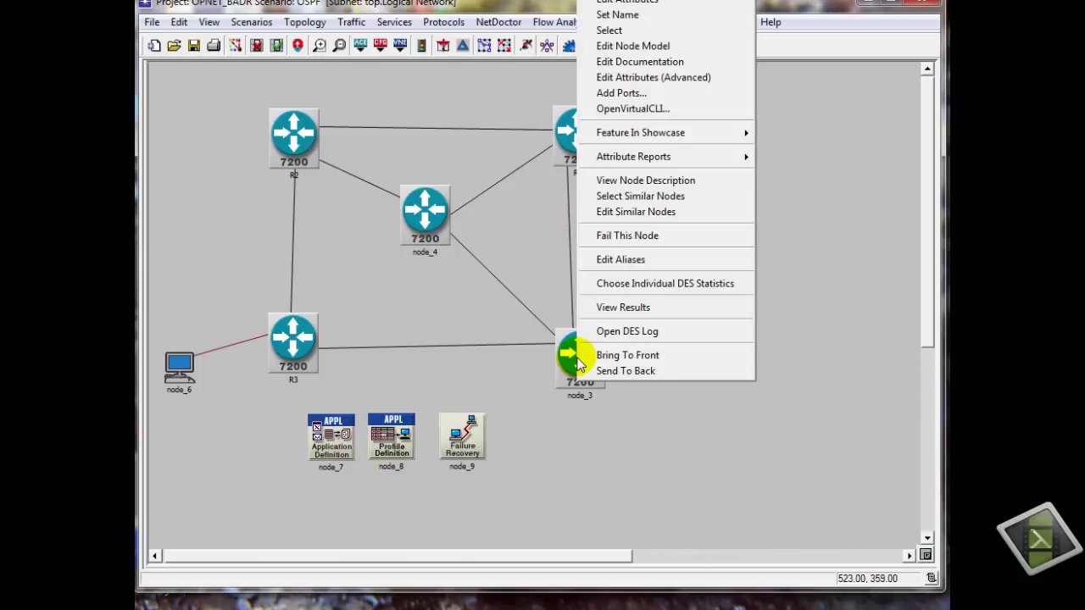
pyautogui.click(657, 15)
pyautogui.write('R4')
pyautogui.press('Return')
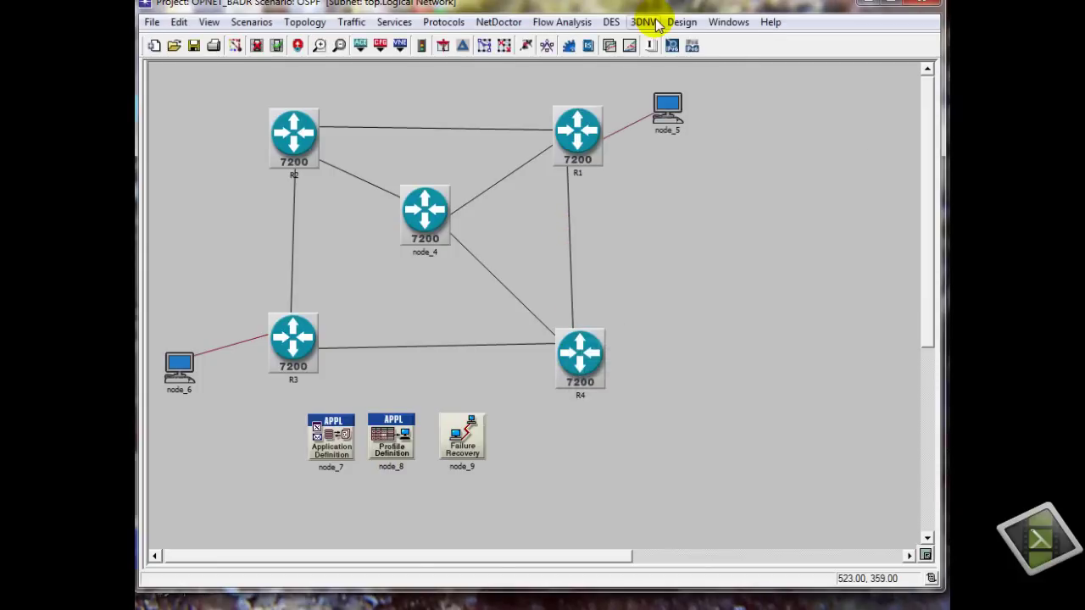
pyautogui.rightClick(426, 208)
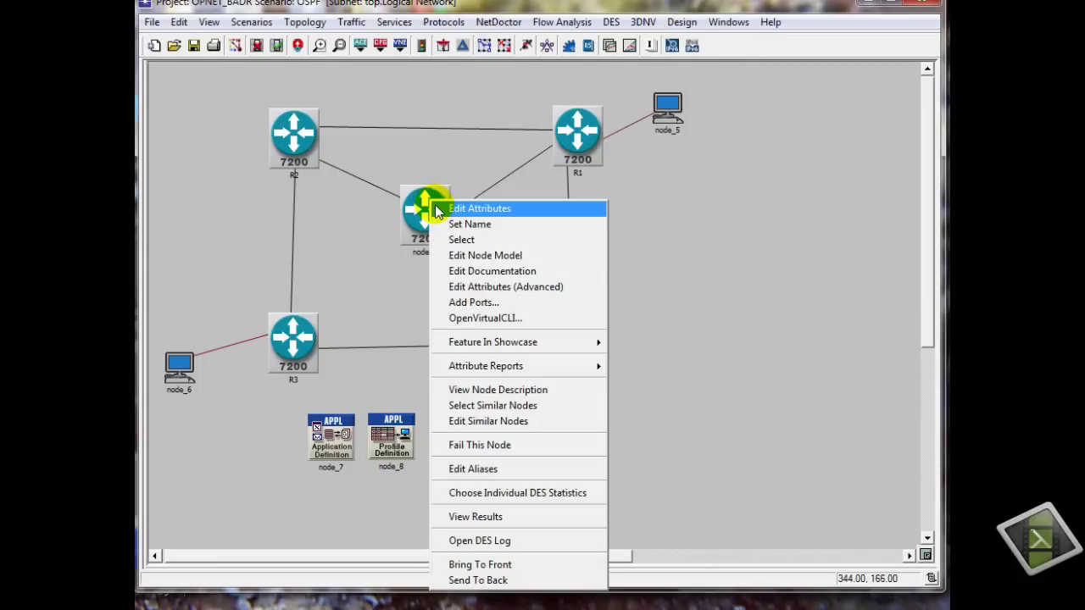
pyautogui.click(462, 224)
pyautogui.write('R')
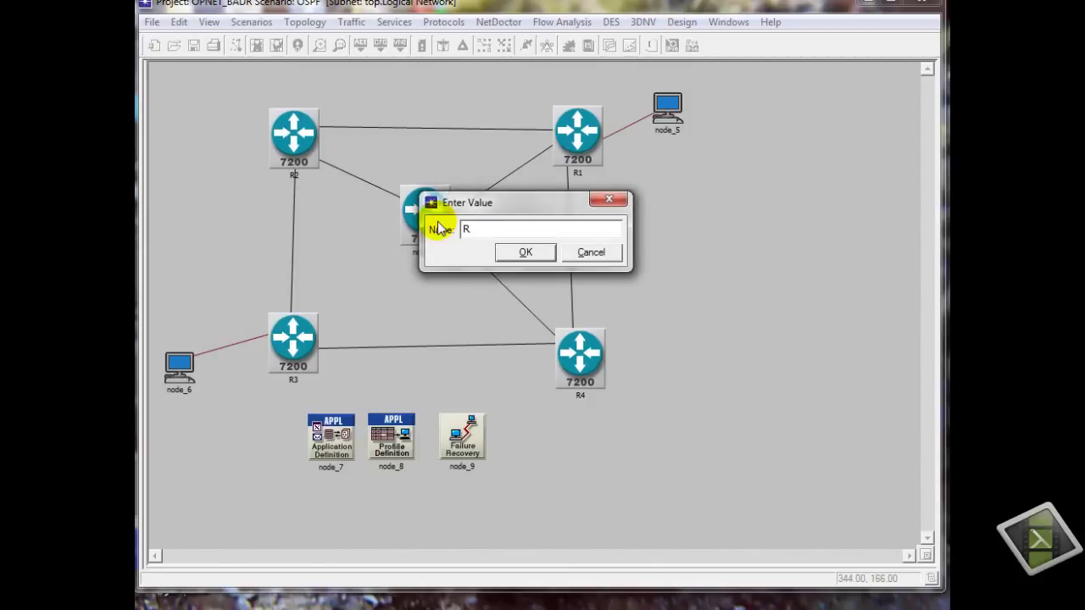
pyautogui.write('5')
pyautogui.press('Return')
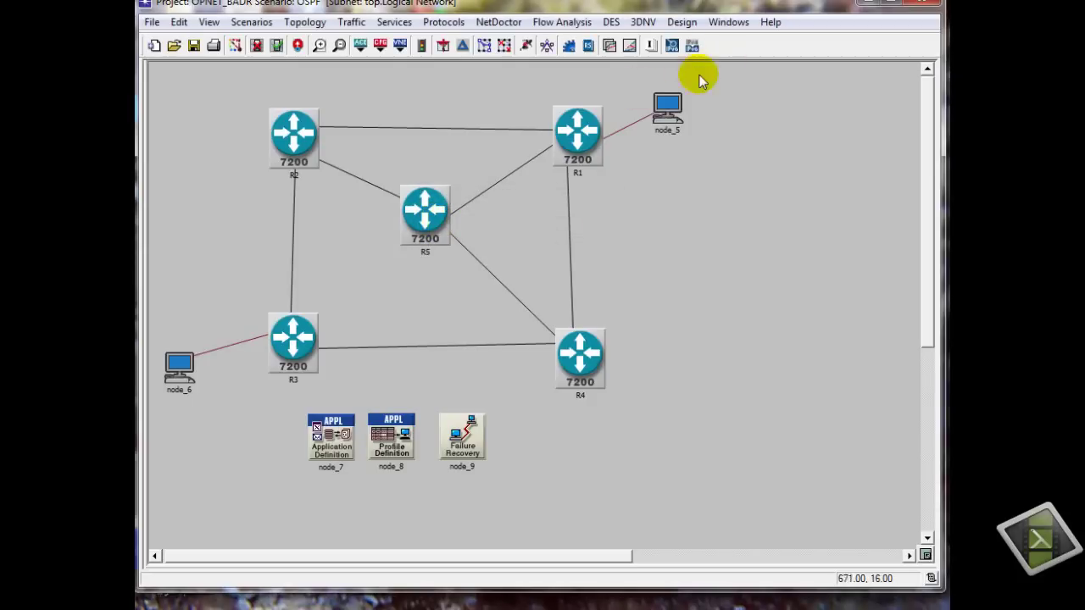
# Rename workstation node_5 to PC1 and node_6 to PC2.
pyautogui.rightClick(668, 111)
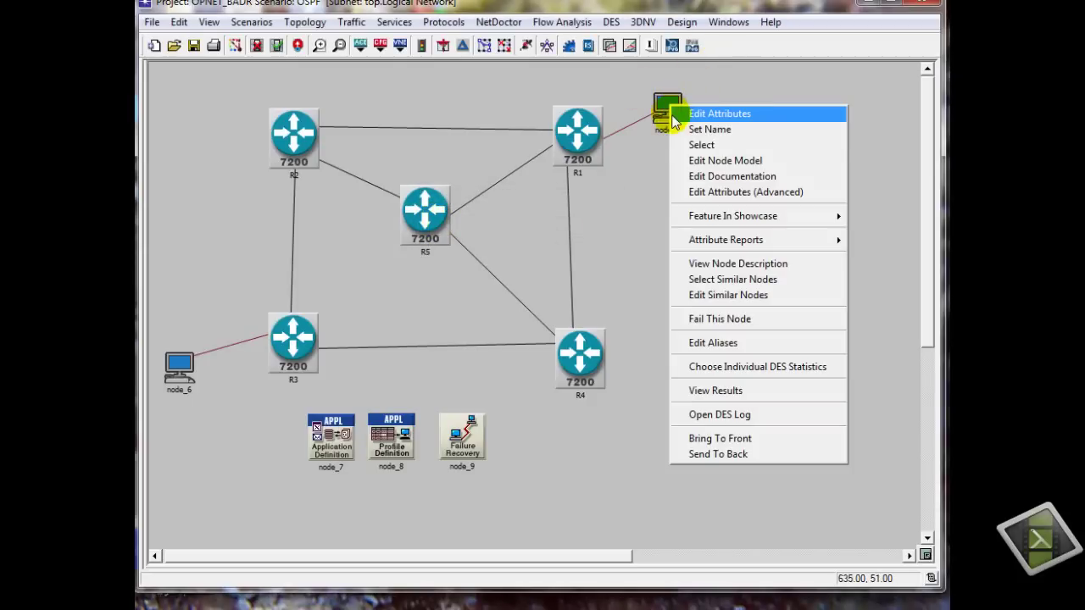
pyautogui.click(683, 133)
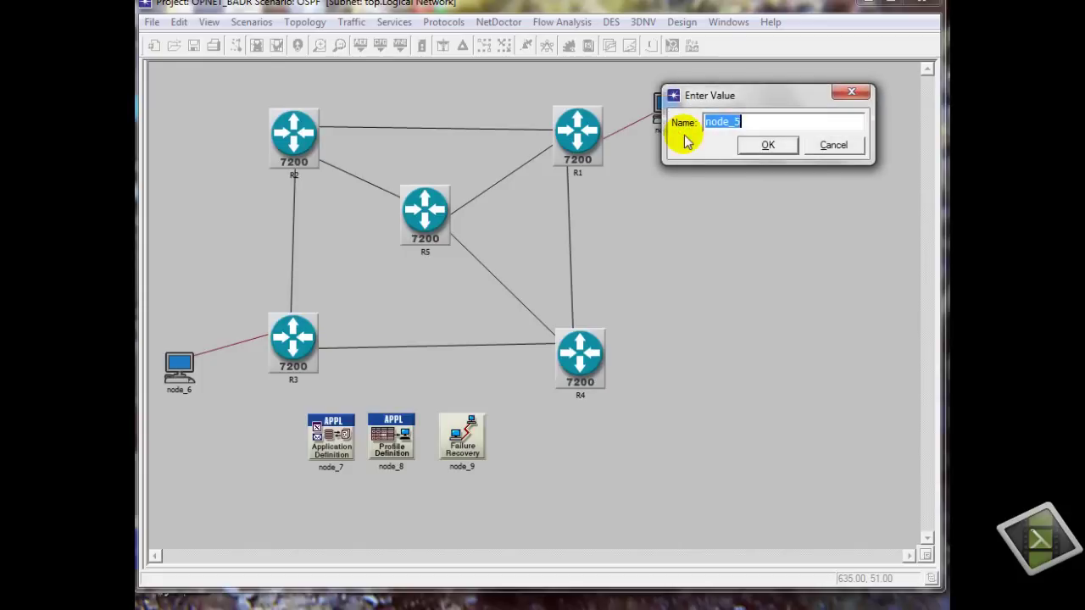
pyautogui.write('PC1')
pyautogui.press('Return')
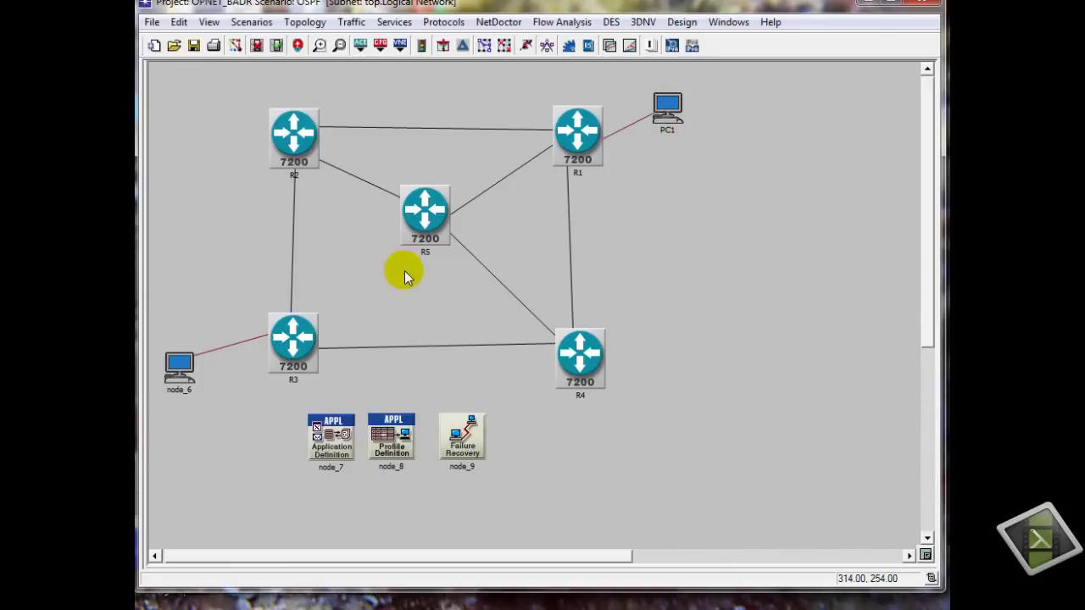
pyautogui.rightClick(179, 368)
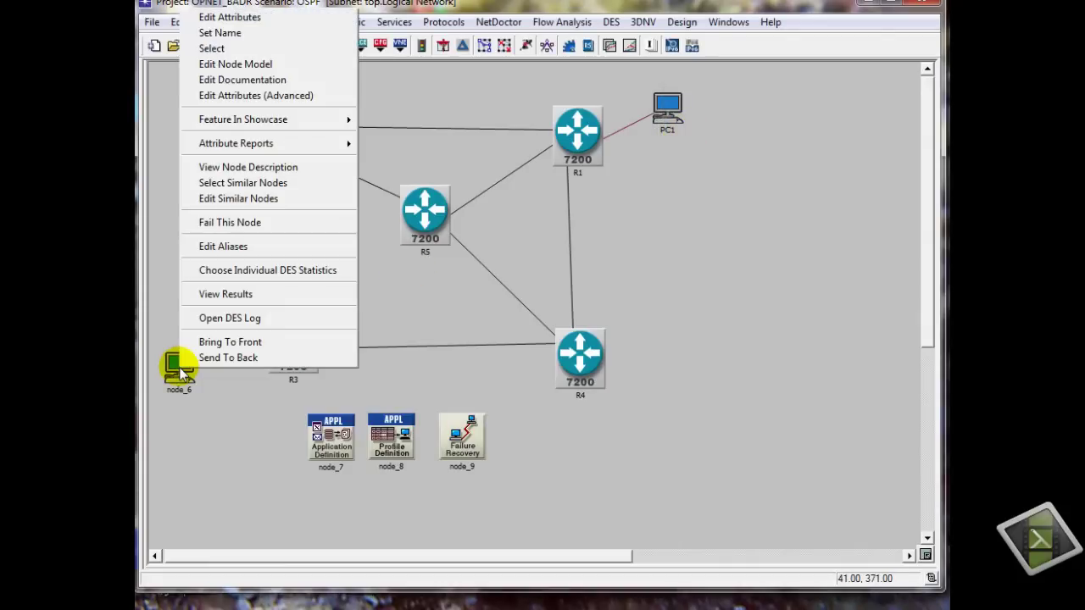
pyautogui.click(277, 32)
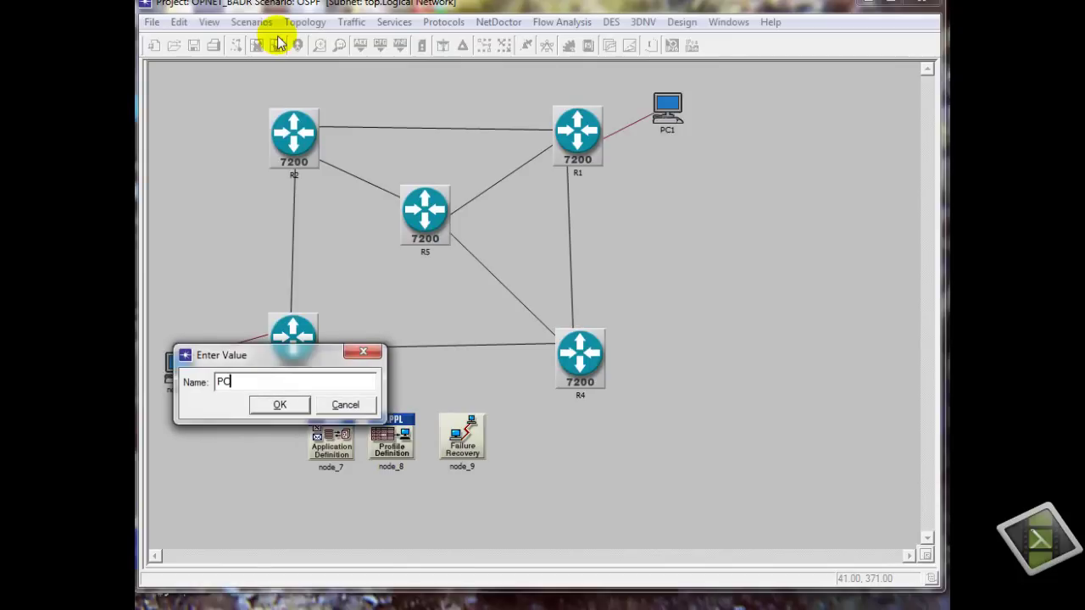
pyautogui.press('Return')
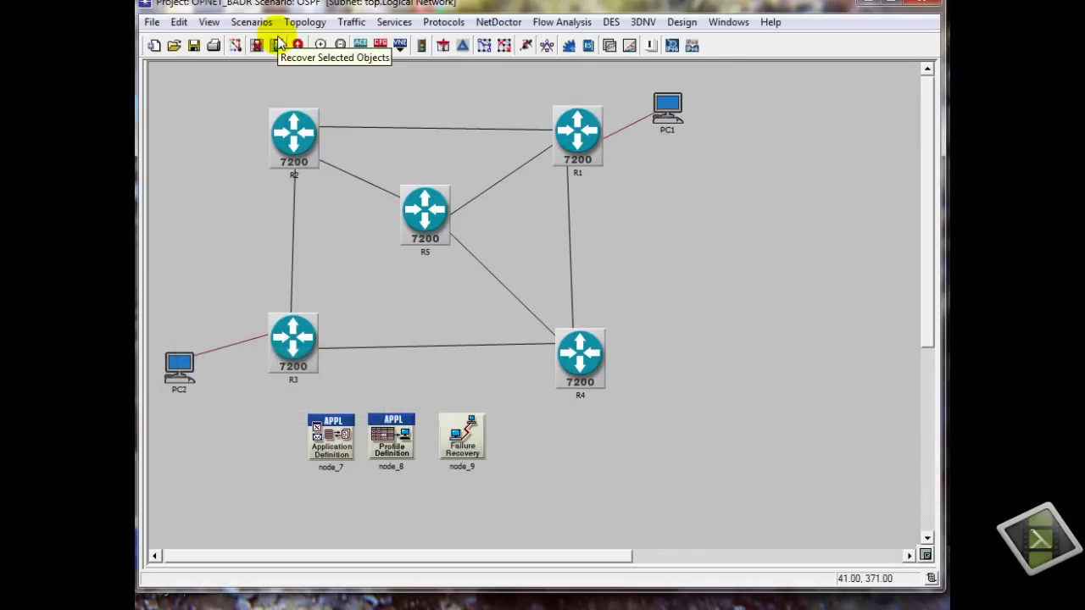